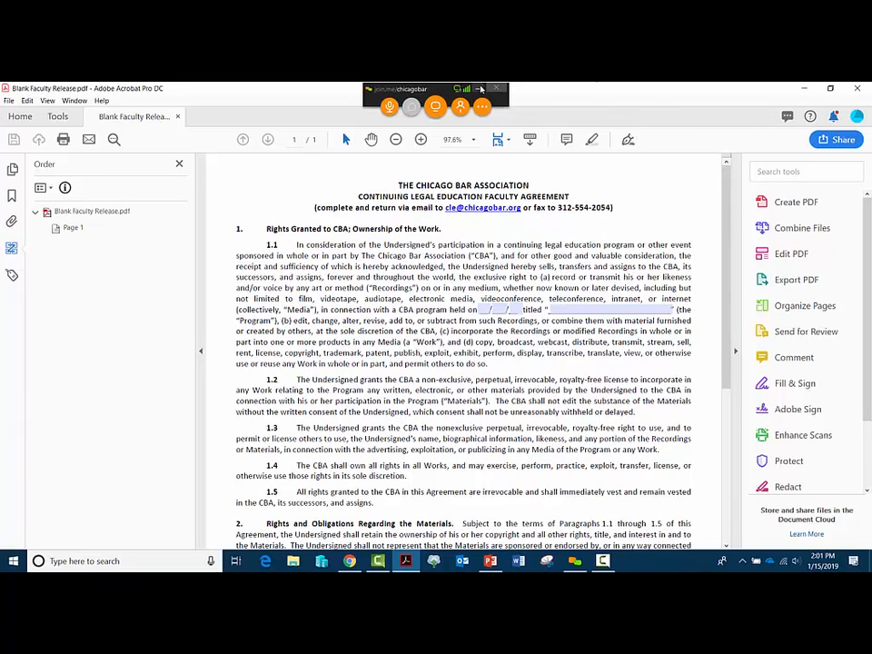
# Browse the complete tool catalogue, including the Print Production options, and open the Accessibility tool for the faculty agreement
pyautogui.click(481, 89)
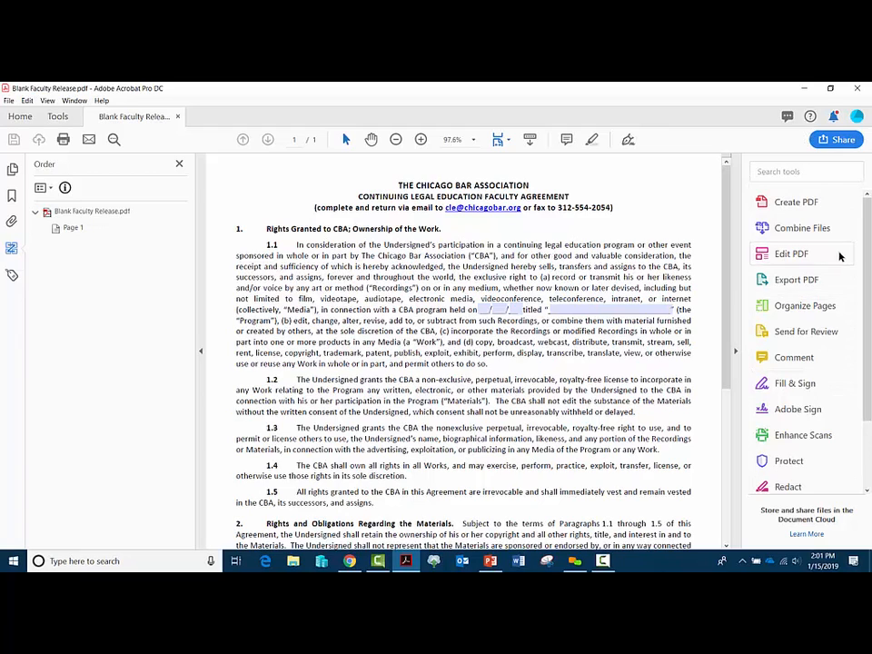
pyautogui.scroll(-3, 801, 333)
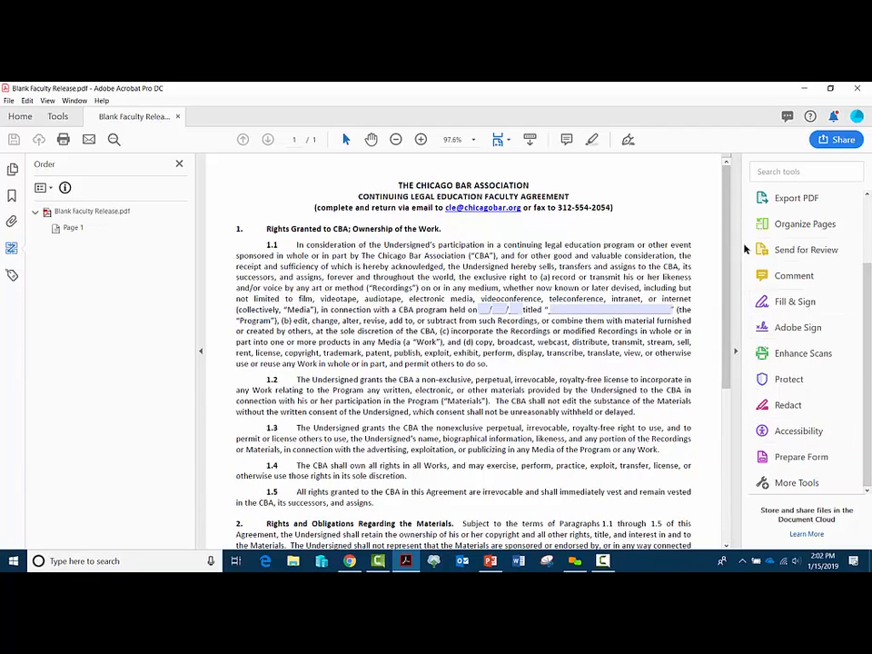
pyautogui.click(816, 484)
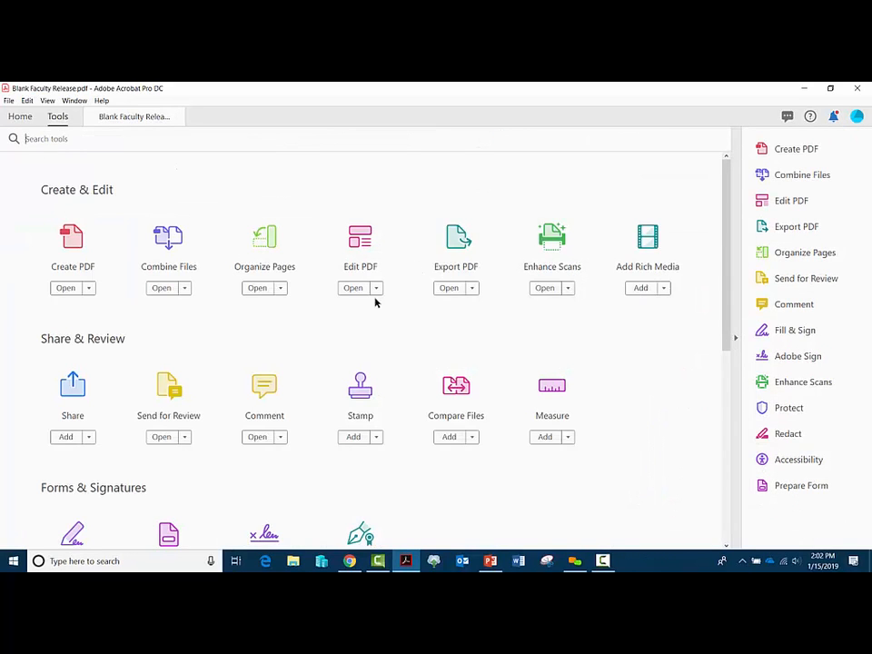
pyautogui.scroll(-2, 376, 289)
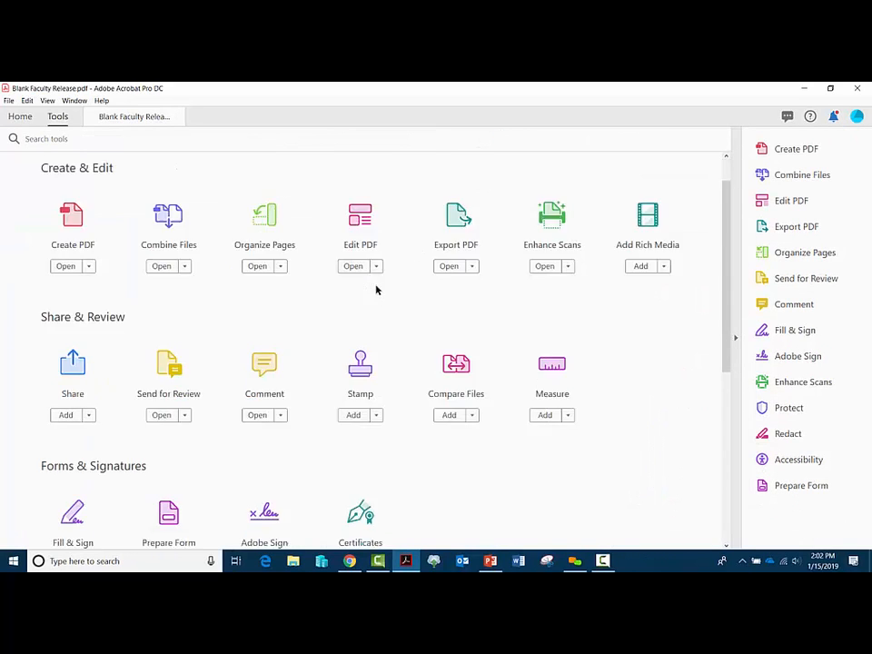
pyautogui.scroll(-3, 377, 289)
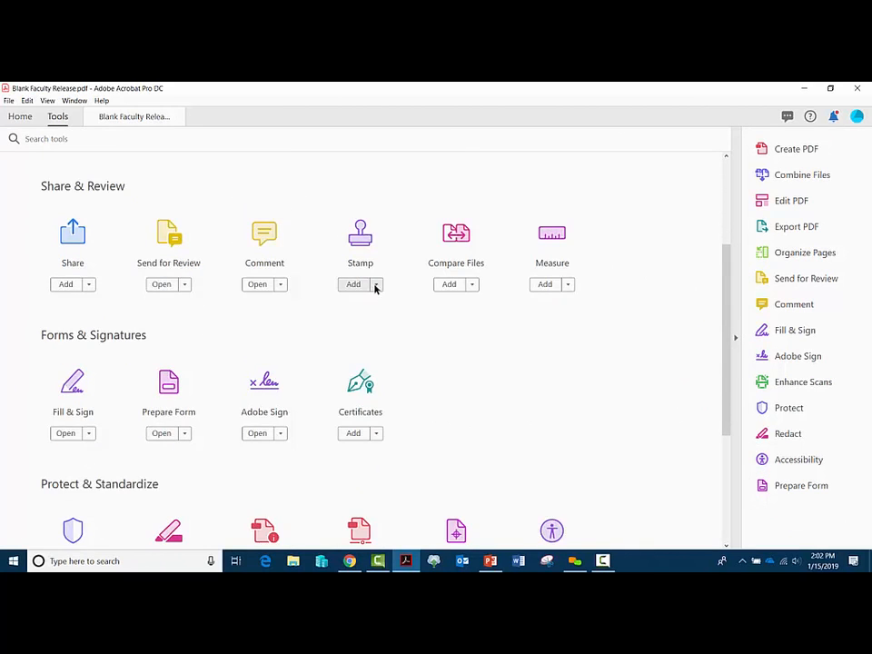
pyautogui.scroll(-2, 375, 289)
pyautogui.scroll(-5, 375, 292)
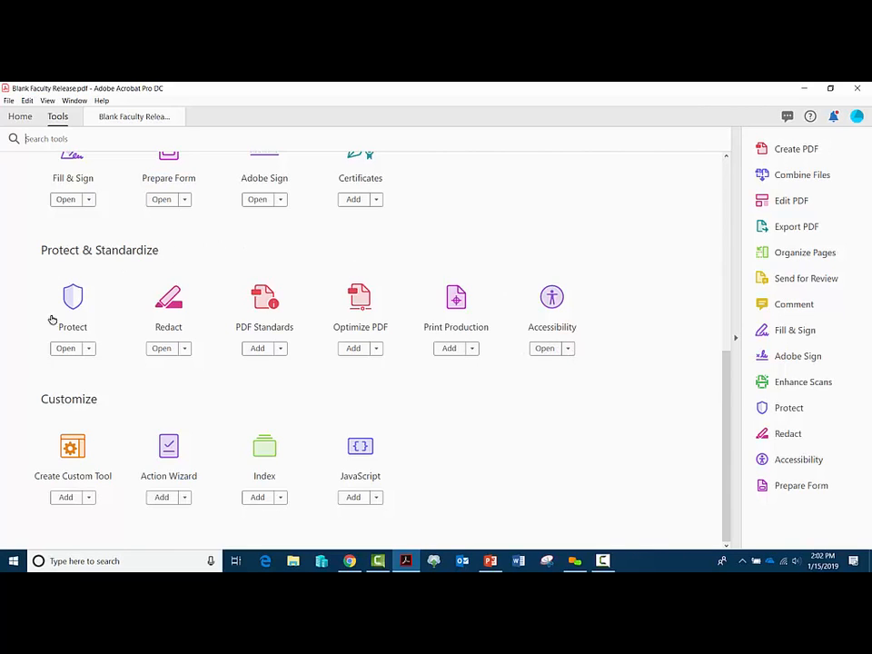
pyautogui.click(472, 349)
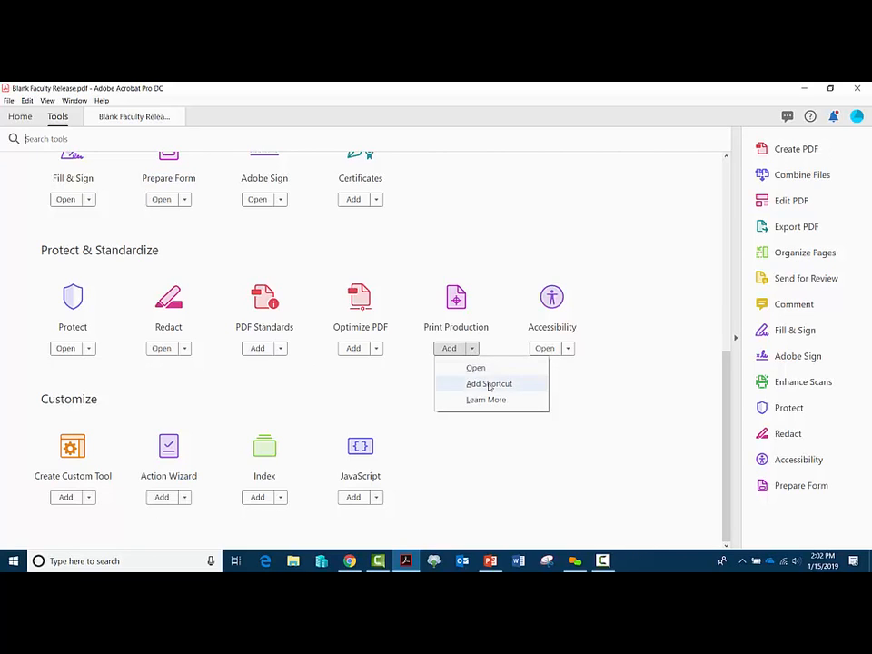
pyautogui.click(585, 282)
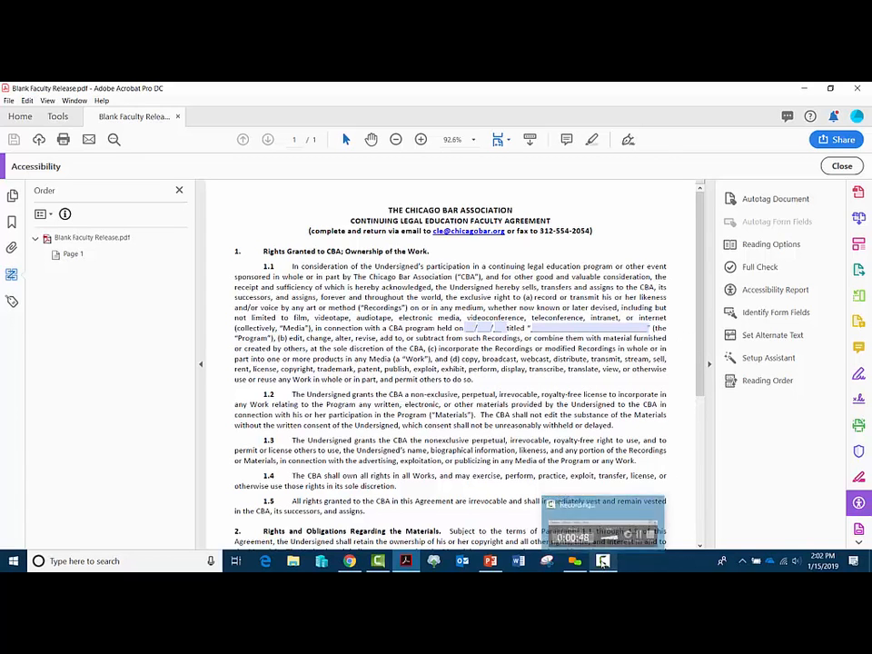
# Switch to Gmail in Chrome and read the unread webcast question messages about creating accessible PDFs
pyautogui.click(351, 562)
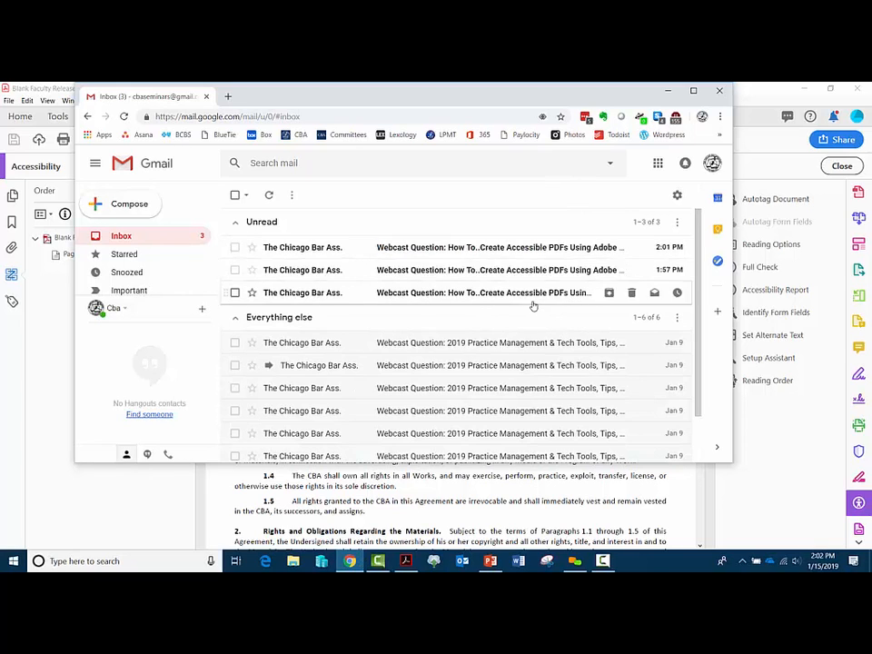
pyautogui.click(491, 291)
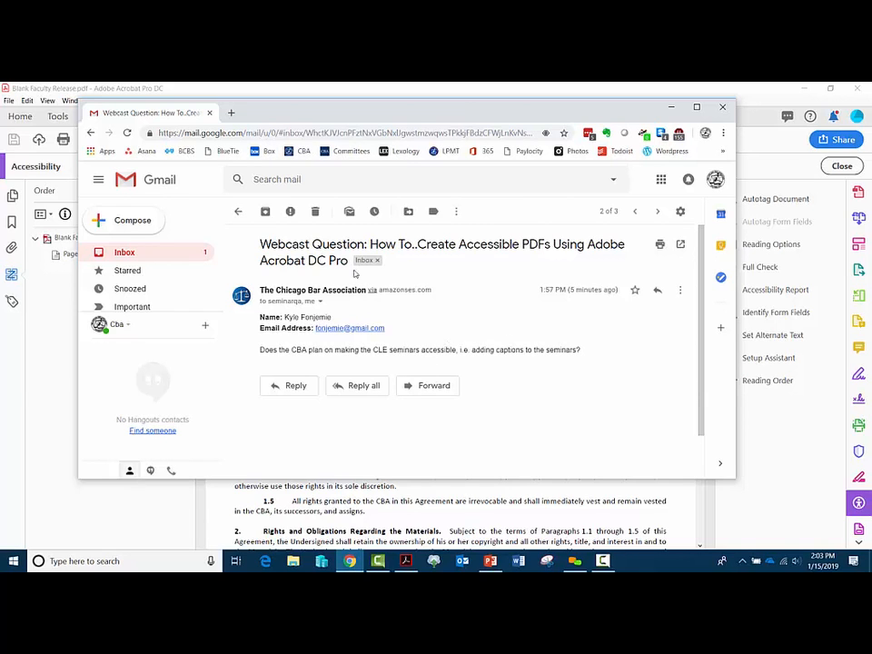
pyautogui.click(239, 211)
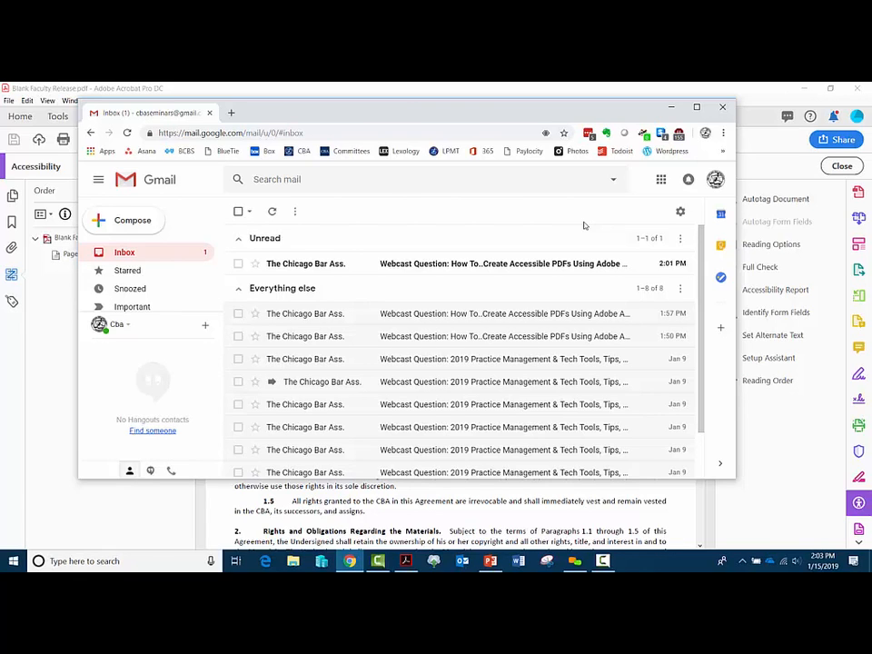
pyautogui.click(496, 269)
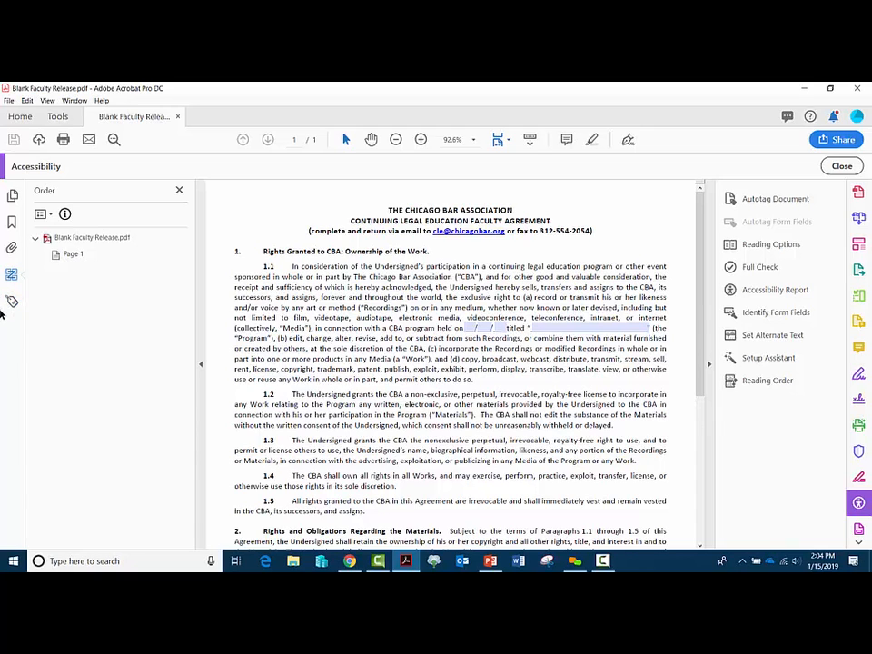
# Display the Tags pane for Blank Faculty Release.pdf in the navigation area
pyautogui.click(13, 195)
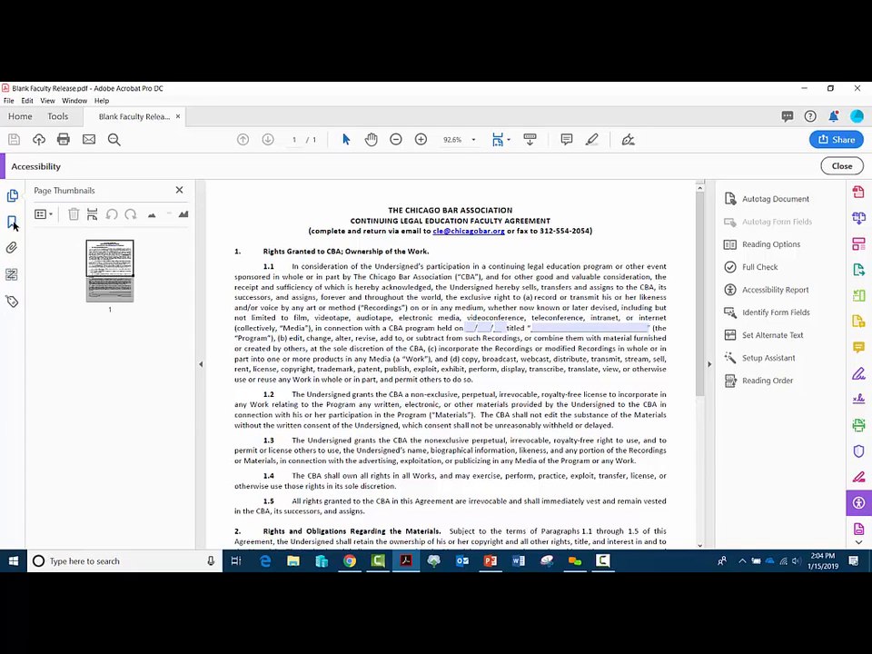
pyautogui.rightClick(6, 319)
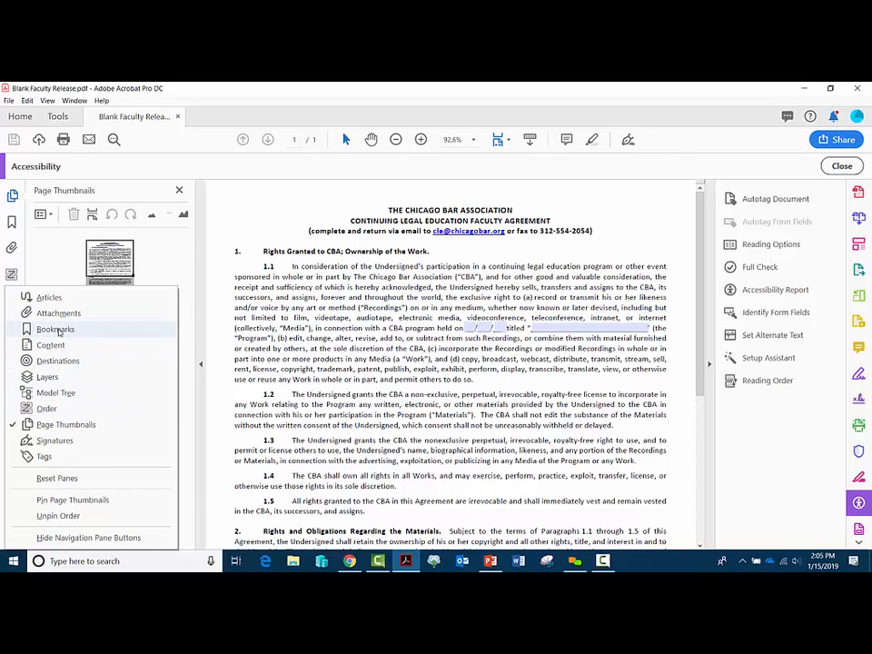
pyautogui.click(57, 458)
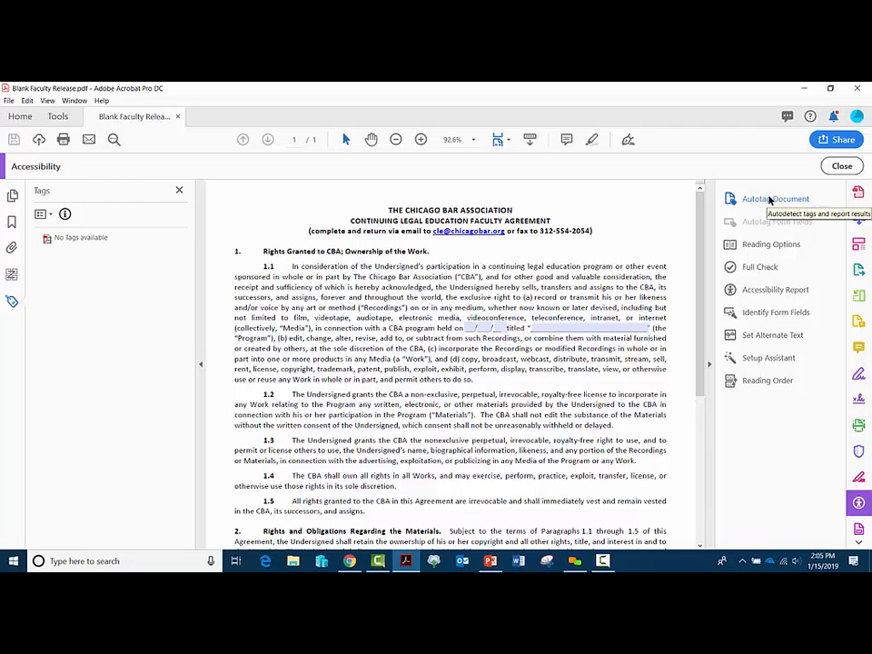
# Autotag the faculty agreement, running the autotagging a second time to re-tag the document
pyautogui.click(766, 197)
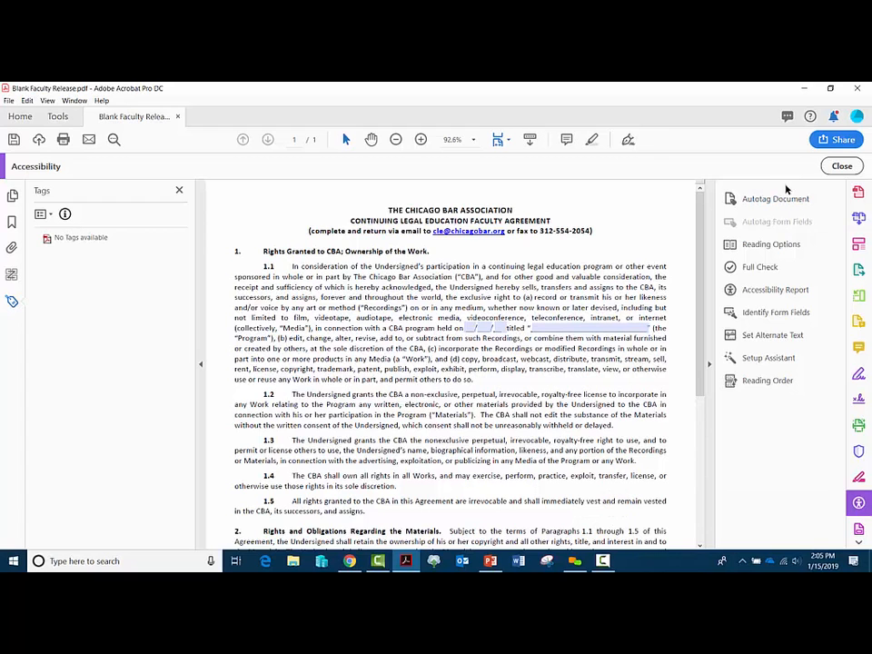
pyautogui.scroll(-2, 393, 284)
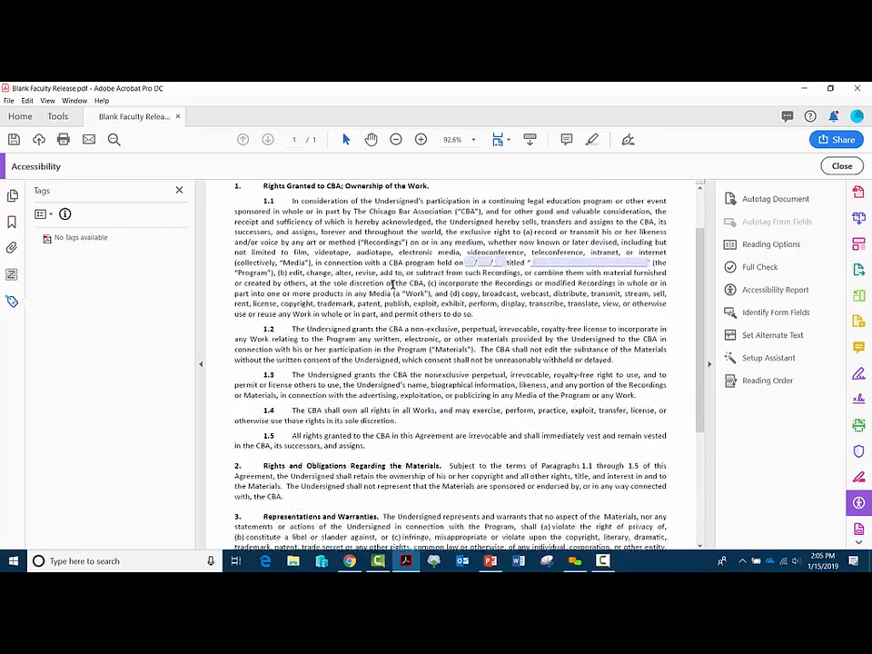
pyautogui.scroll(2, 393, 284)
pyautogui.click(775, 200)
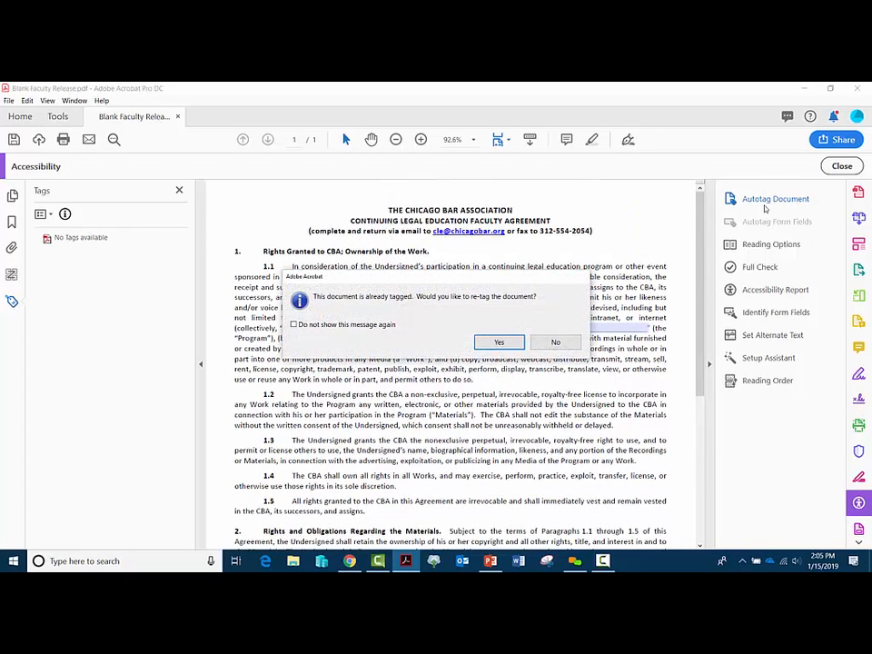
pyautogui.click(498, 342)
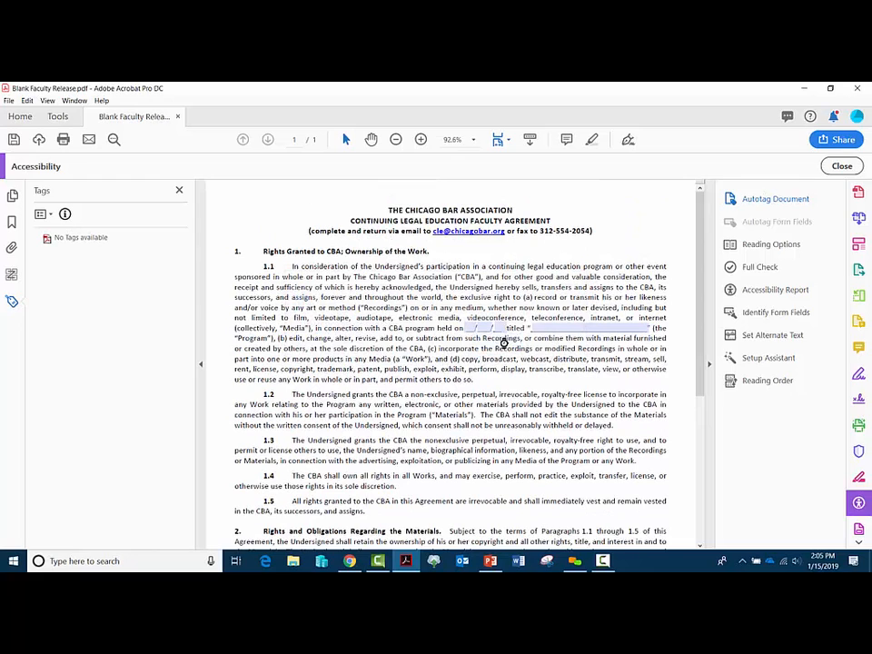
pyautogui.scroll(-4, 509, 333)
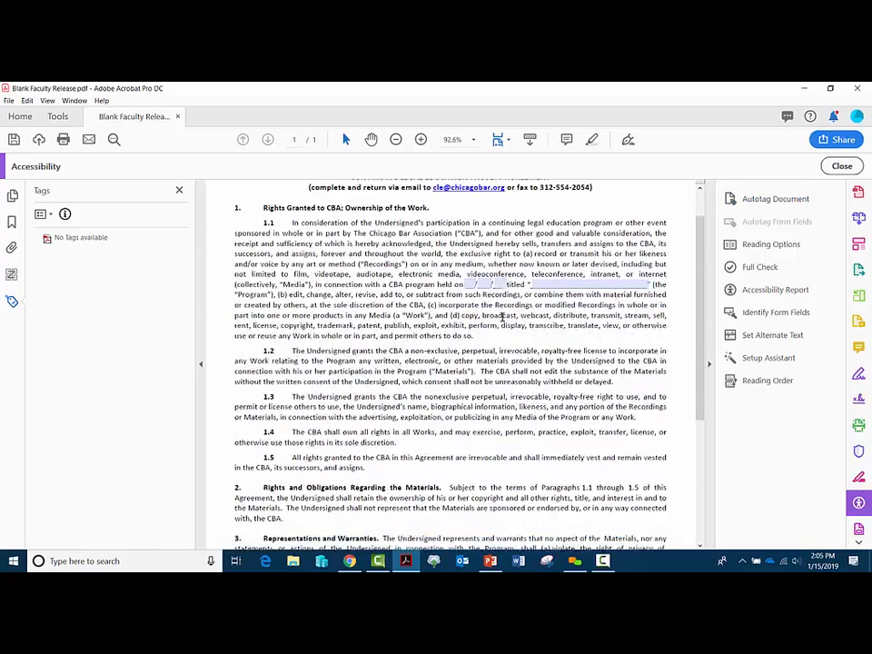
pyautogui.scroll(4, 514, 329)
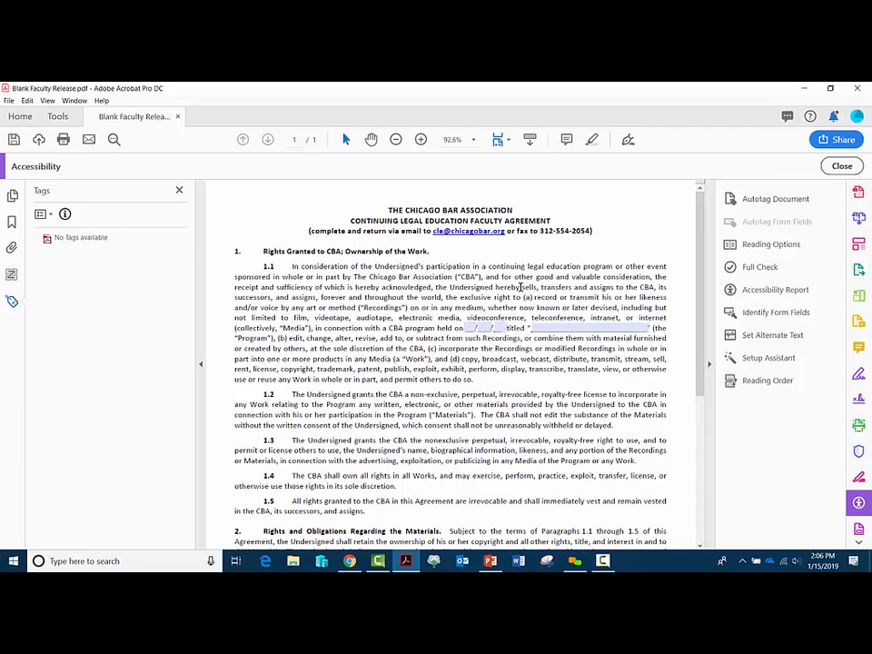
# Expand the Tags tree and examine which parts of the page the <P> and <Part> tags cover
pyautogui.click(95, 239)
pyautogui.click(62, 239)
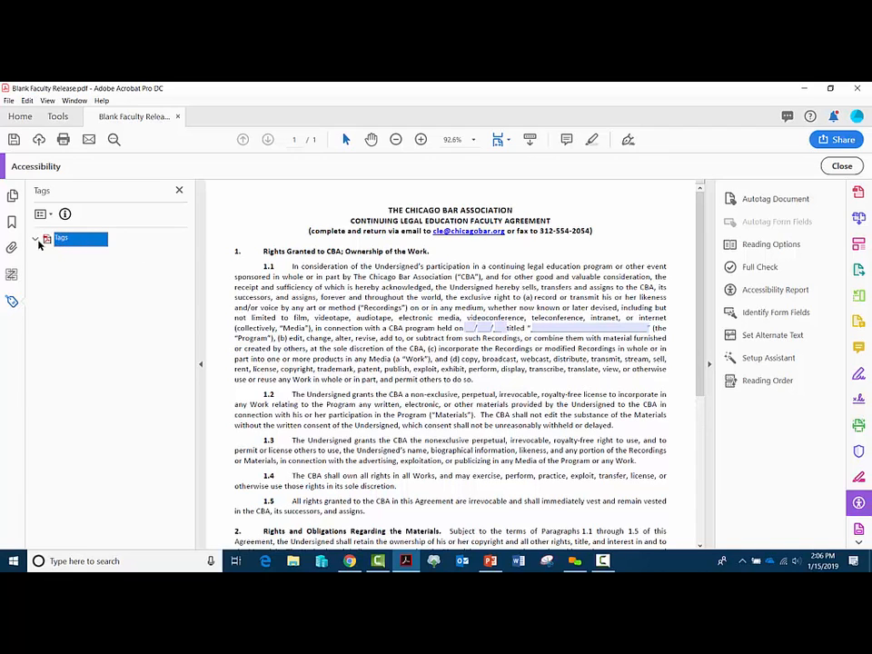
pyautogui.click(36, 239)
pyautogui.click(69, 254)
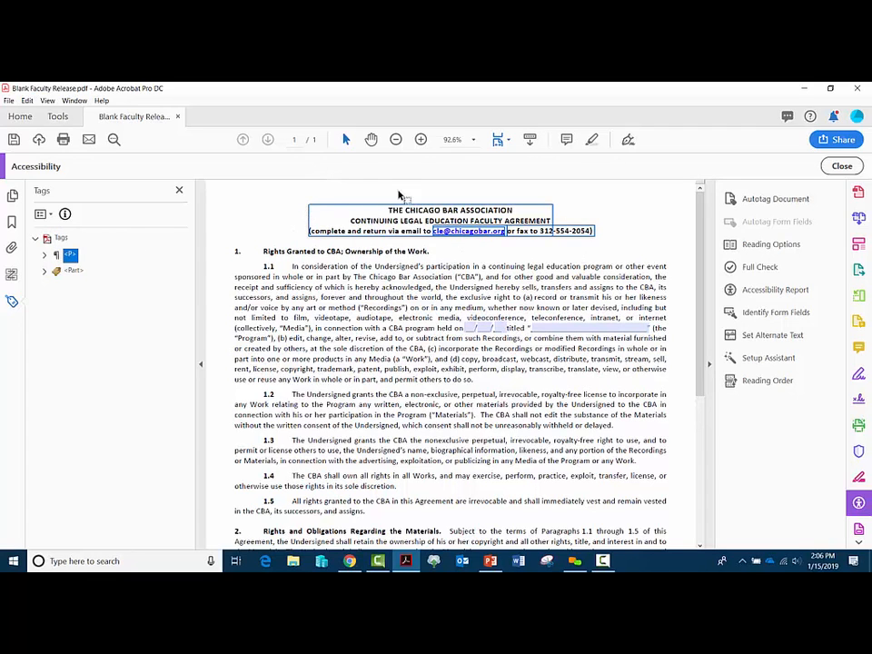
pyautogui.click(73, 271)
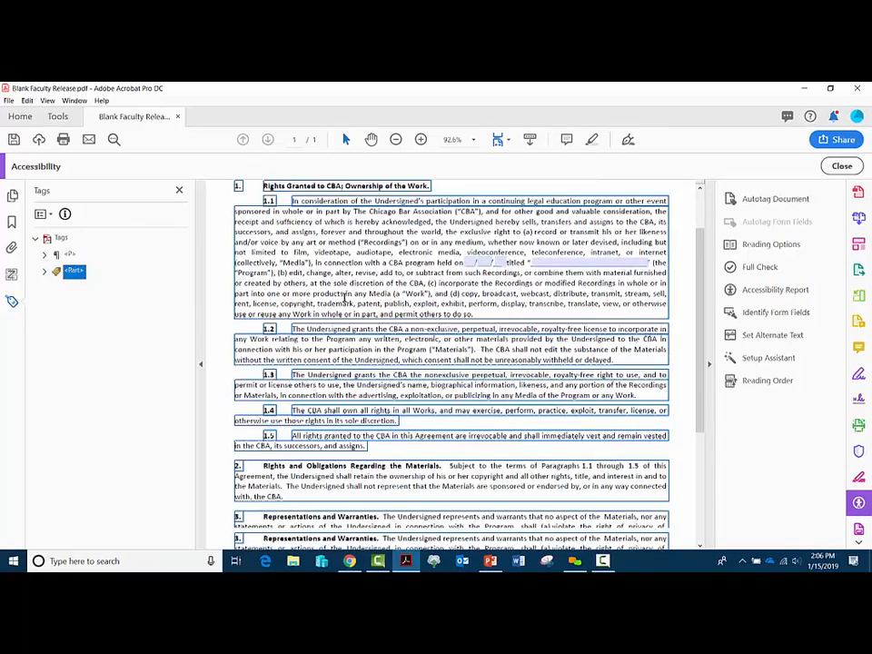
pyautogui.scroll(-1, 346, 295)
pyautogui.scroll(-2, 346, 297)
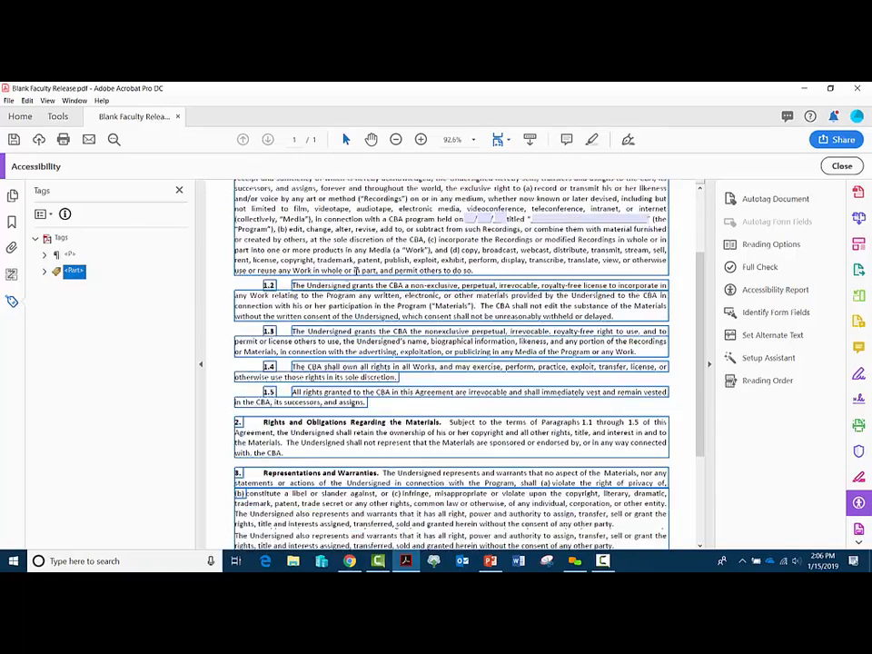
pyautogui.scroll(-3, 405, 273)
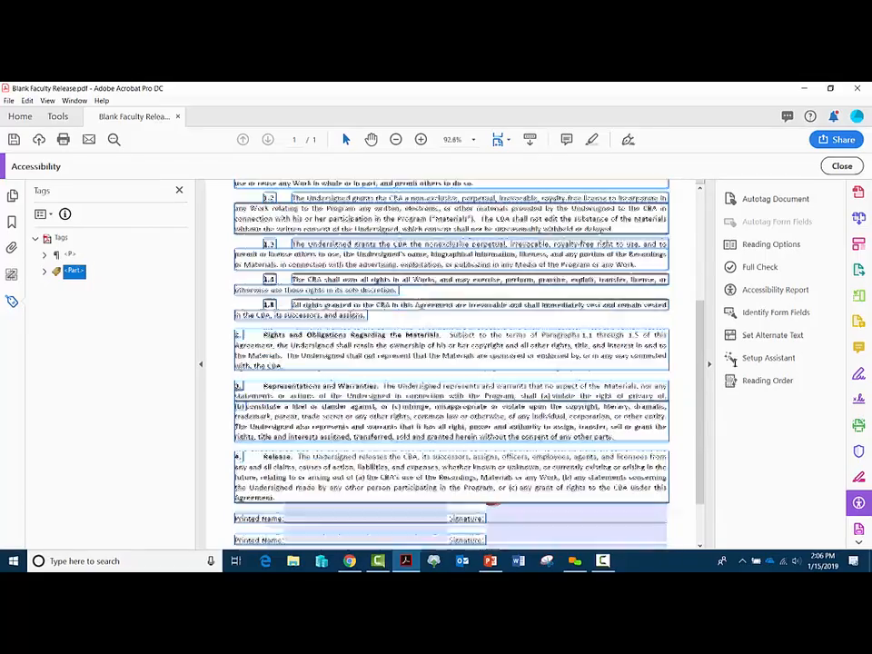
pyautogui.moveTo(701, 362); pyautogui.dragTo(701, 194)
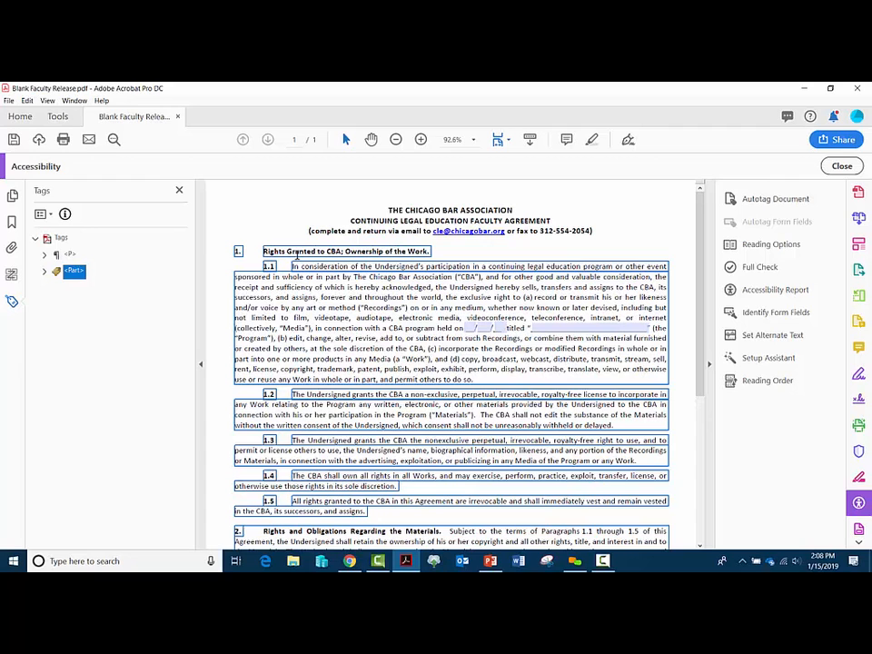
# Turn the speaker volume down to 0 and run a full accessibility check on all pages, with an attached report
pyautogui.click(754, 267)
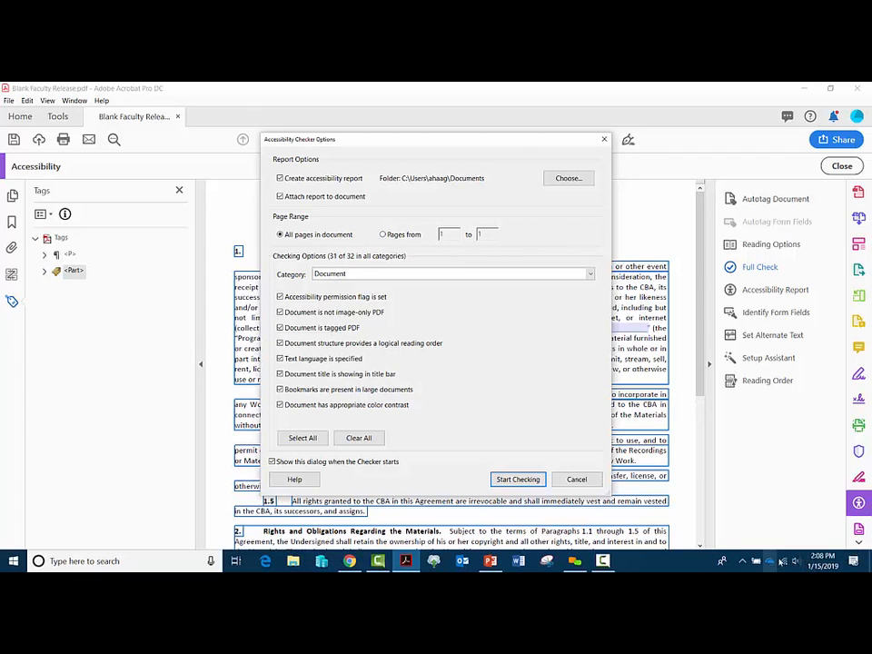
pyautogui.click(771, 561)
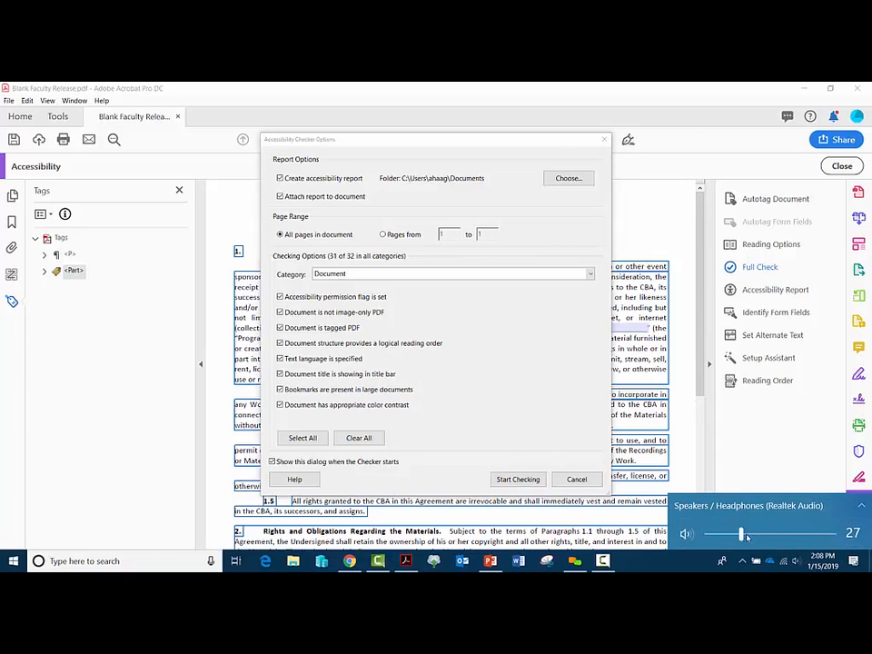
pyautogui.moveTo(747, 537); pyautogui.dragTo(706, 536)
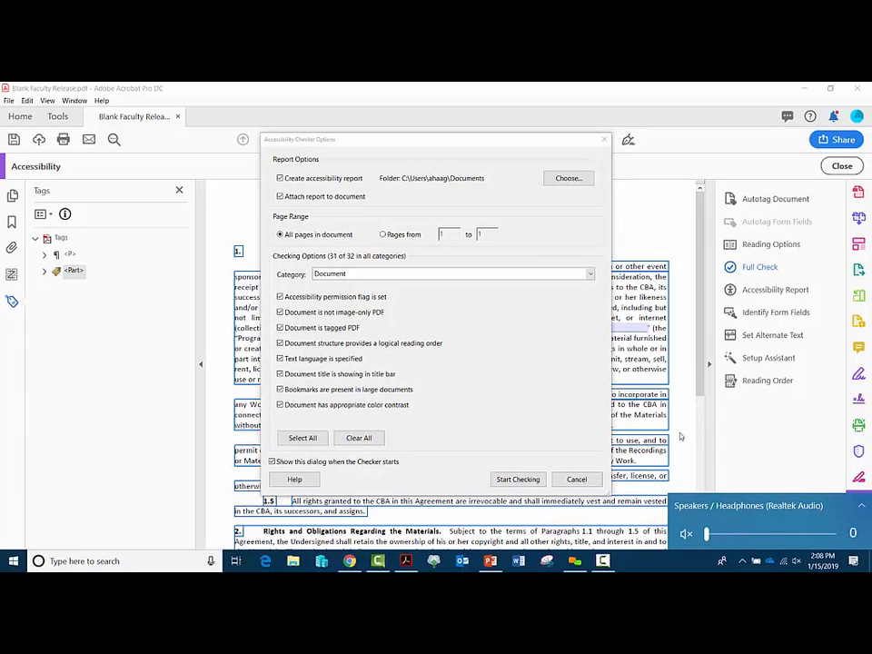
pyautogui.click(554, 237)
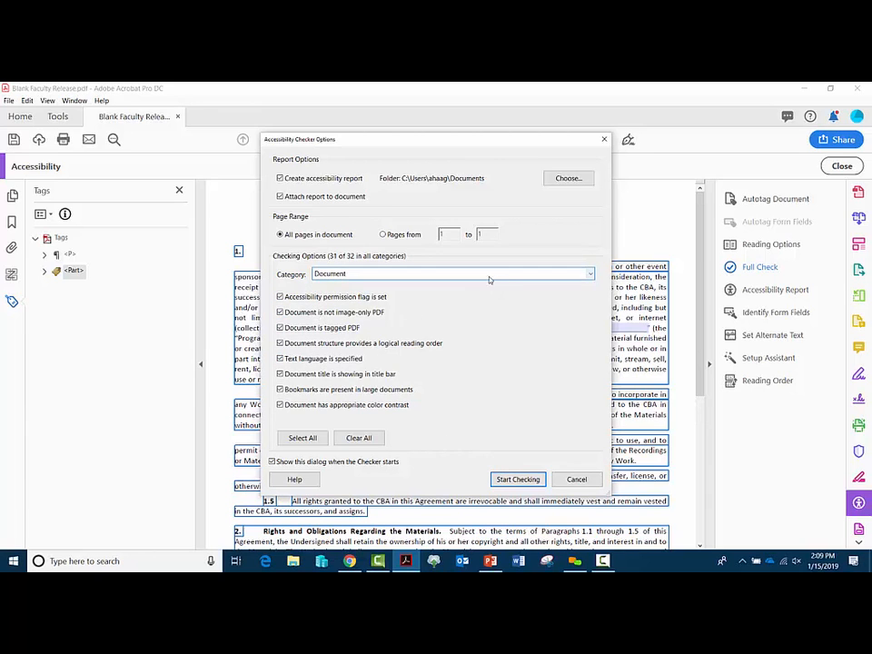
pyautogui.click(518, 480)
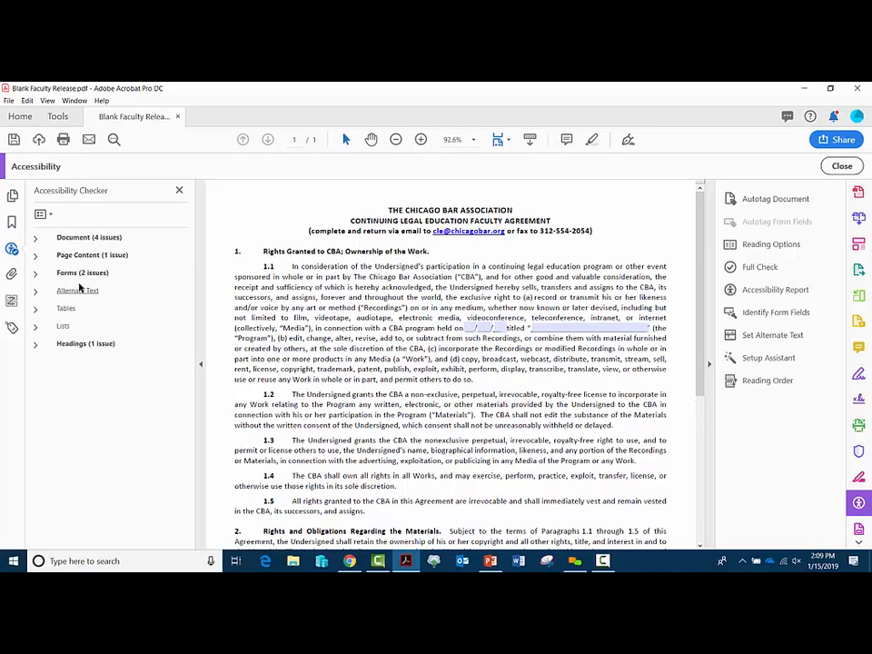
# Fix the failed Primary language rule in the Document results by setting the reading language to English, replacing the attached report
pyautogui.click(36, 239)
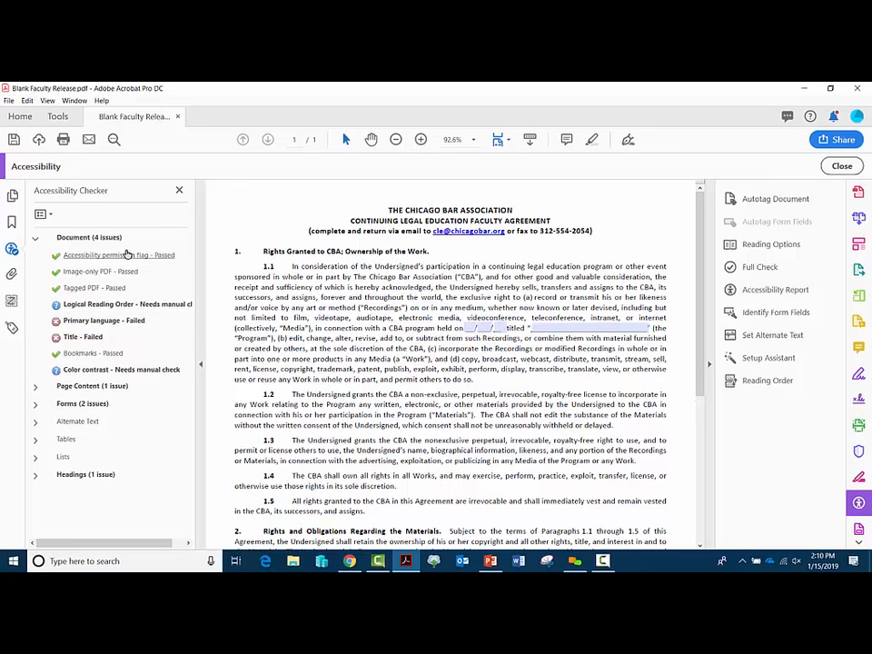
pyautogui.rightClick(125, 324)
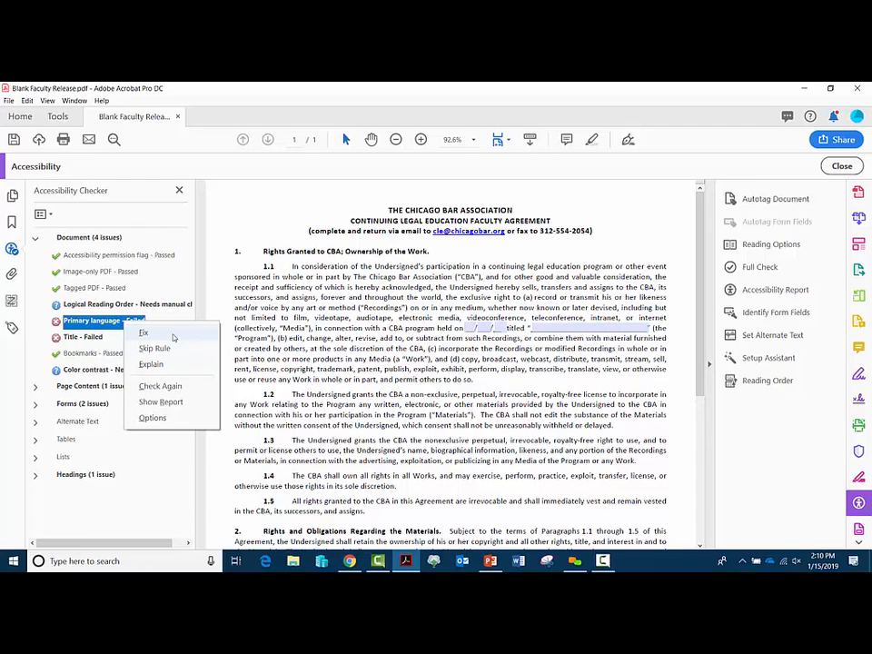
pyautogui.click(165, 337)
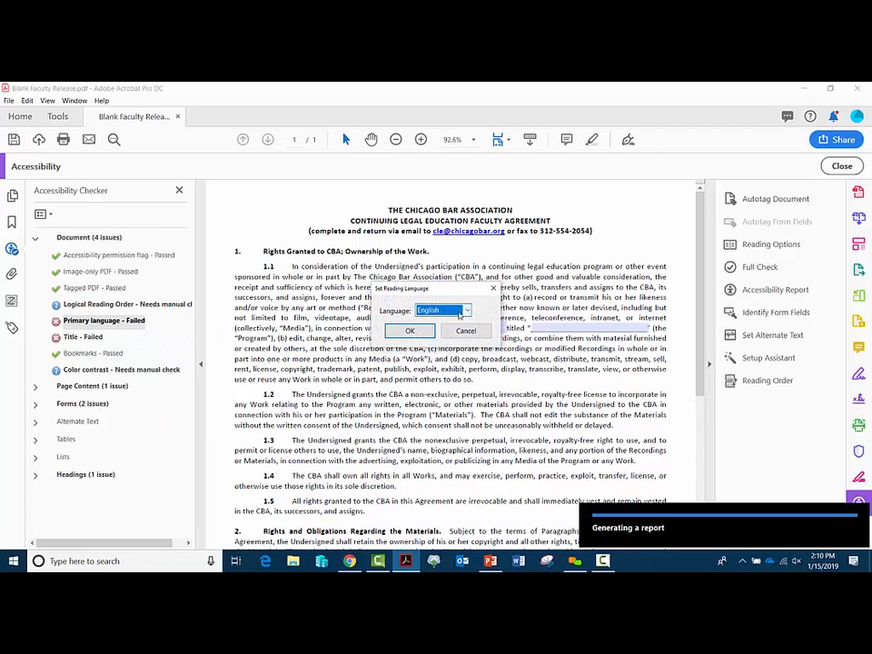
pyautogui.click(413, 331)
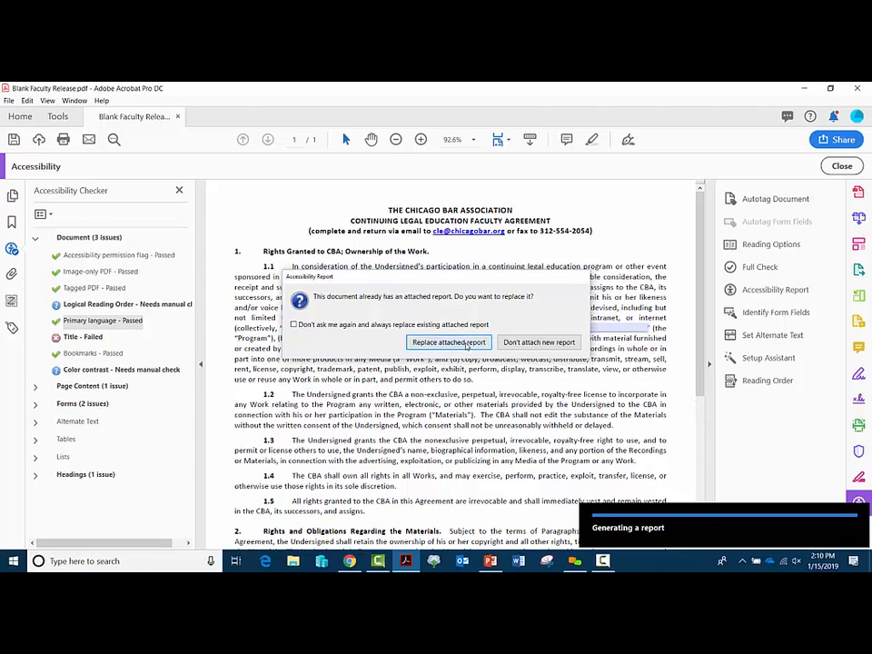
pyautogui.click(449, 341)
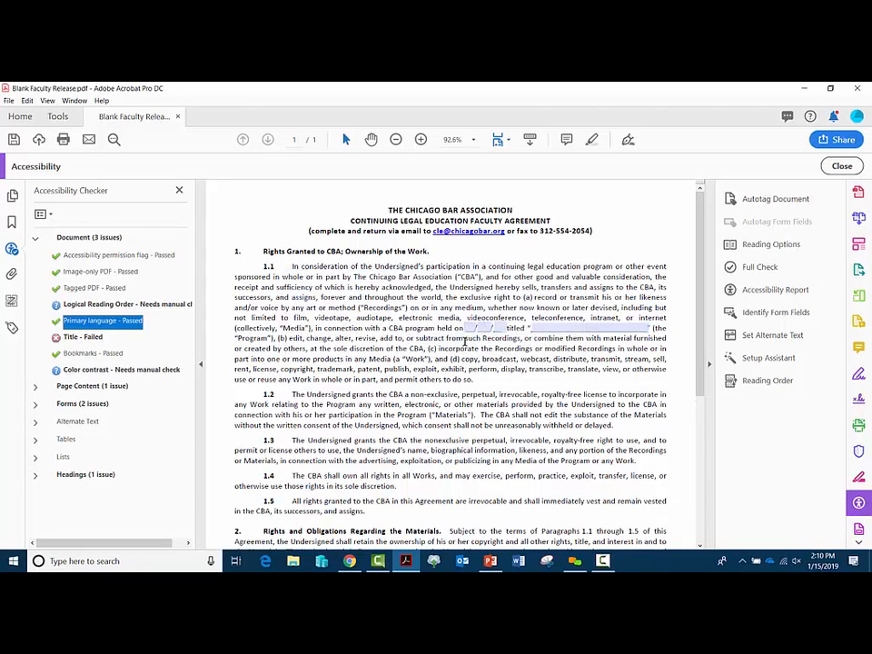
# Fix the failed document Title rule and replace the attached accessibility report
pyautogui.rightClick(83, 338)
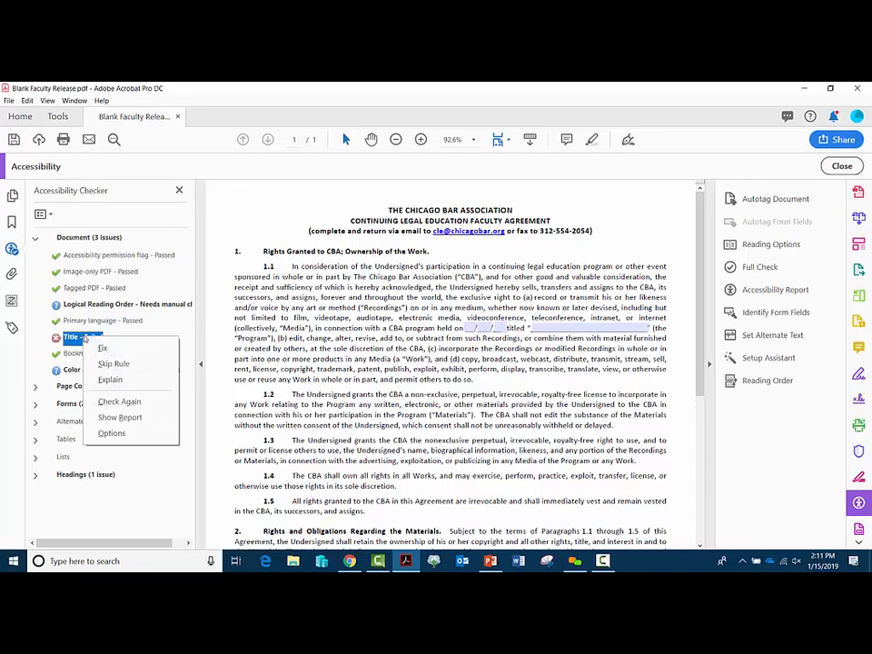
pyautogui.click(104, 349)
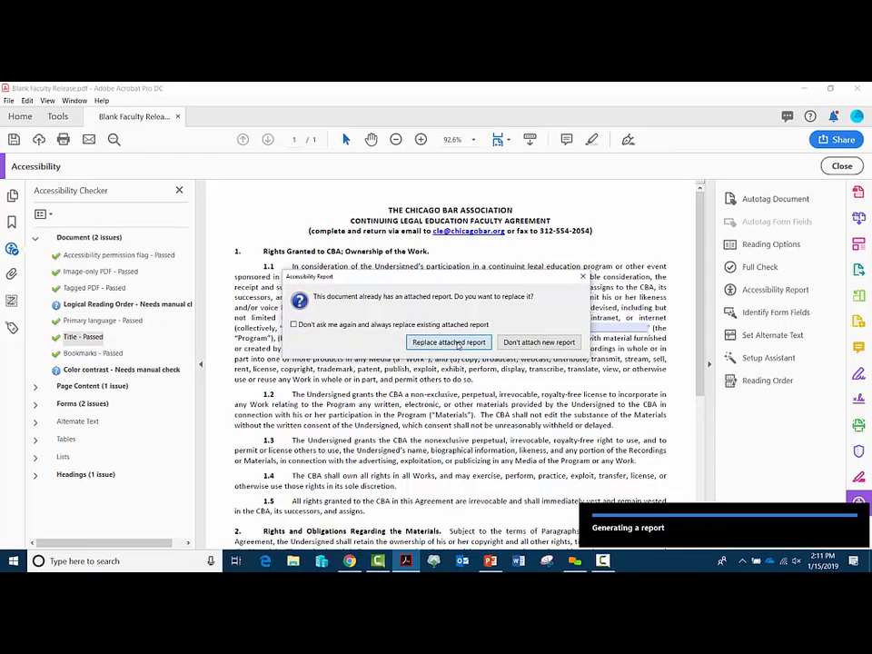
pyautogui.click(449, 342)
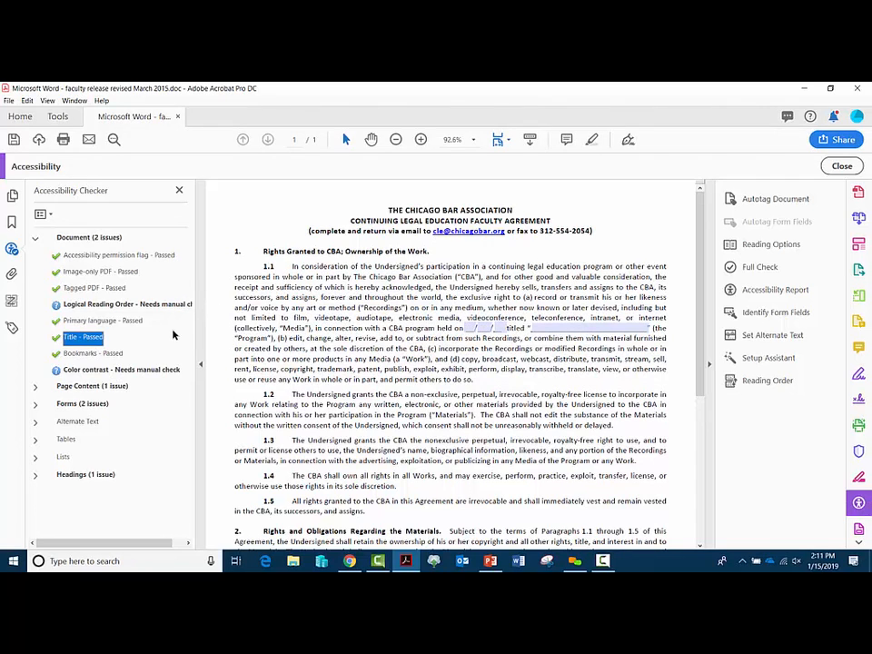
# Read Adobe's online explanation of the Logical Reading Order rule, then return to the PDF
pyautogui.click(107, 307)
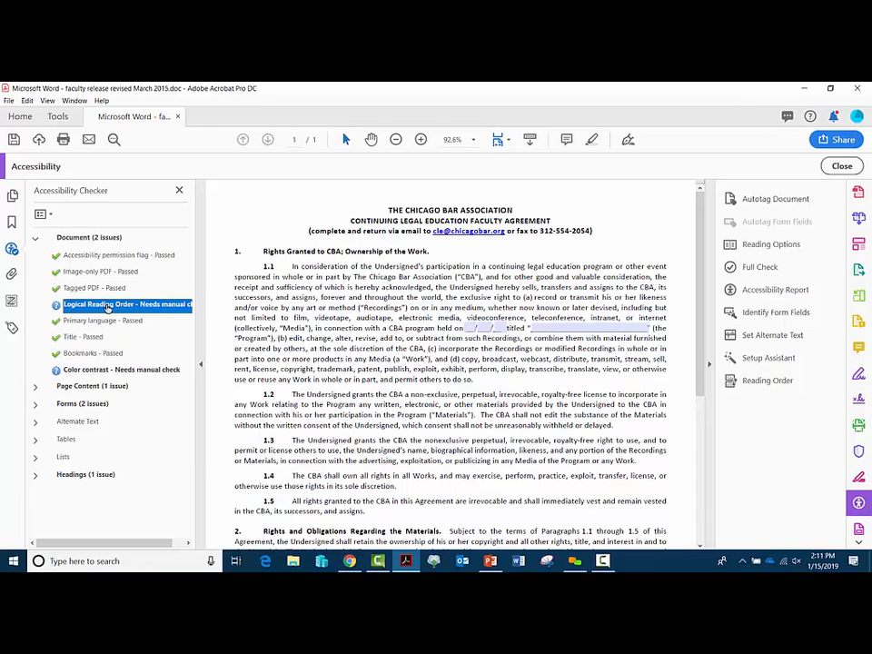
pyautogui.rightClick(107, 307)
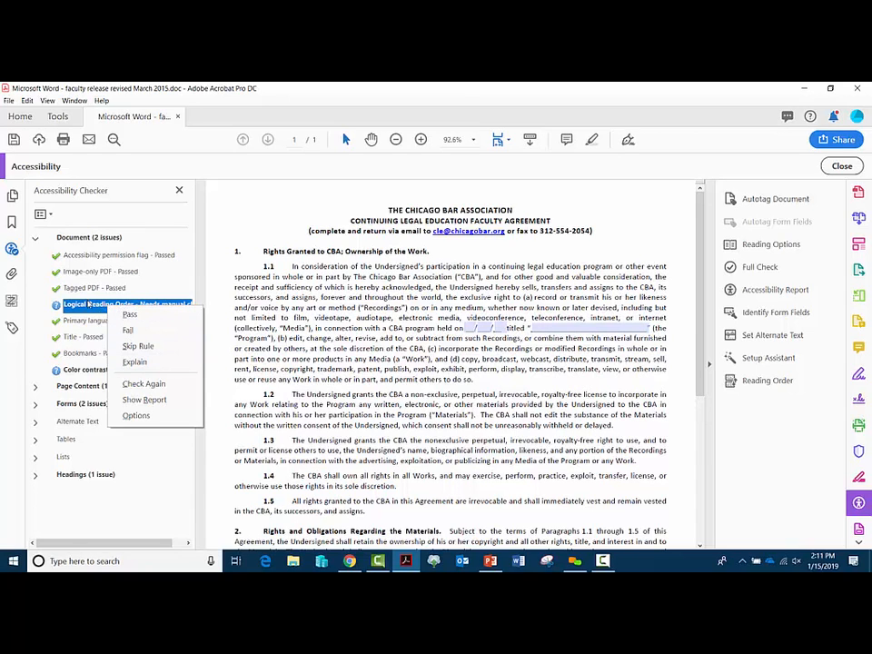
pyautogui.click(128, 362)
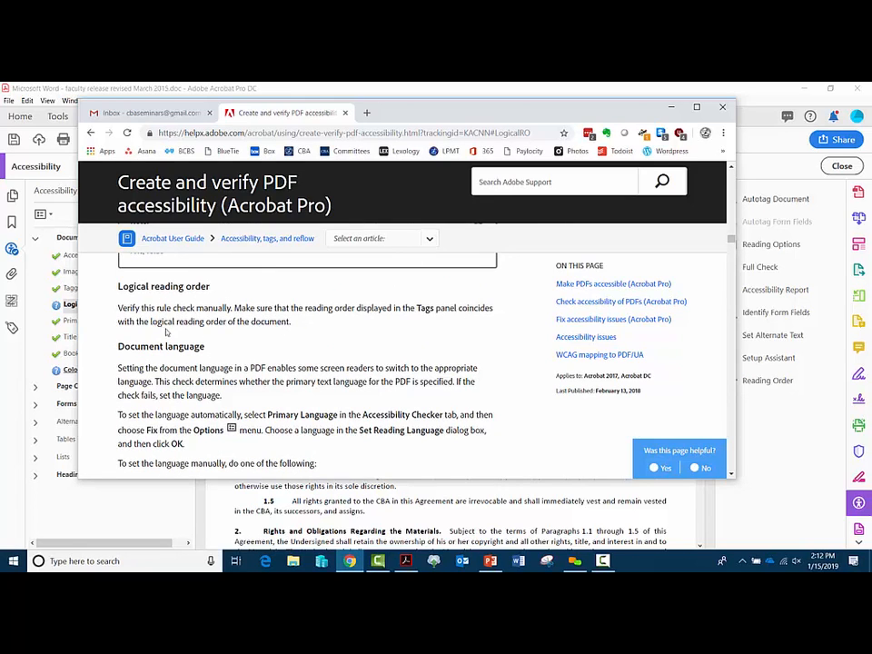
pyautogui.click(25, 331)
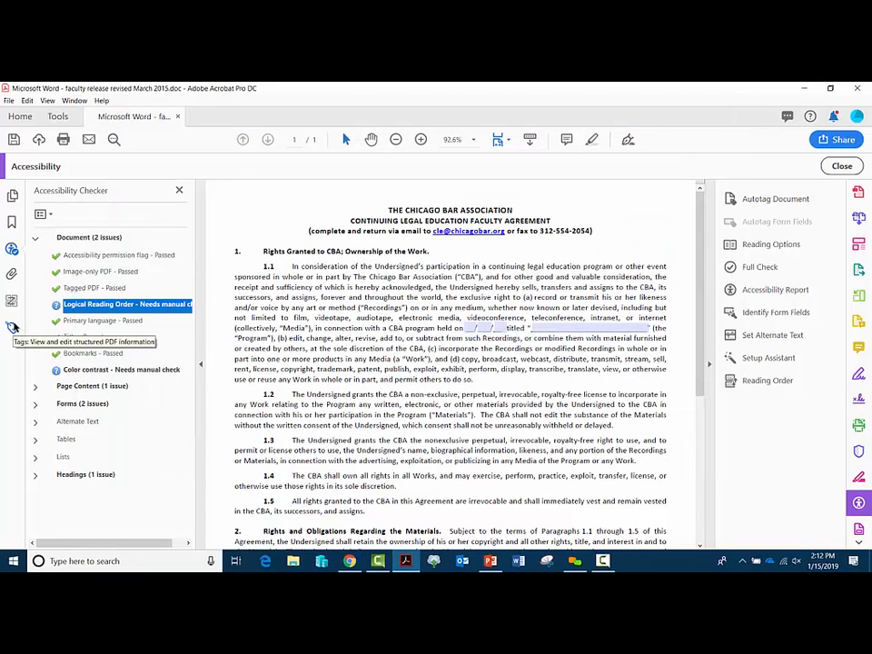
# Examine in the Tags tree which page content the <P> and <Part> tags cover, to verify the reading order
pyautogui.click(12, 327)
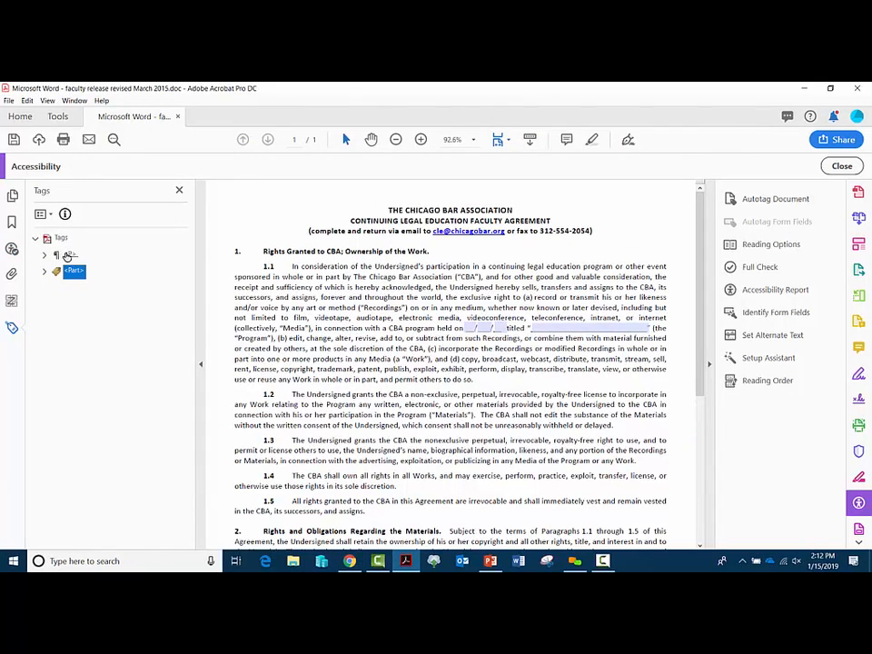
pyautogui.click(69, 255)
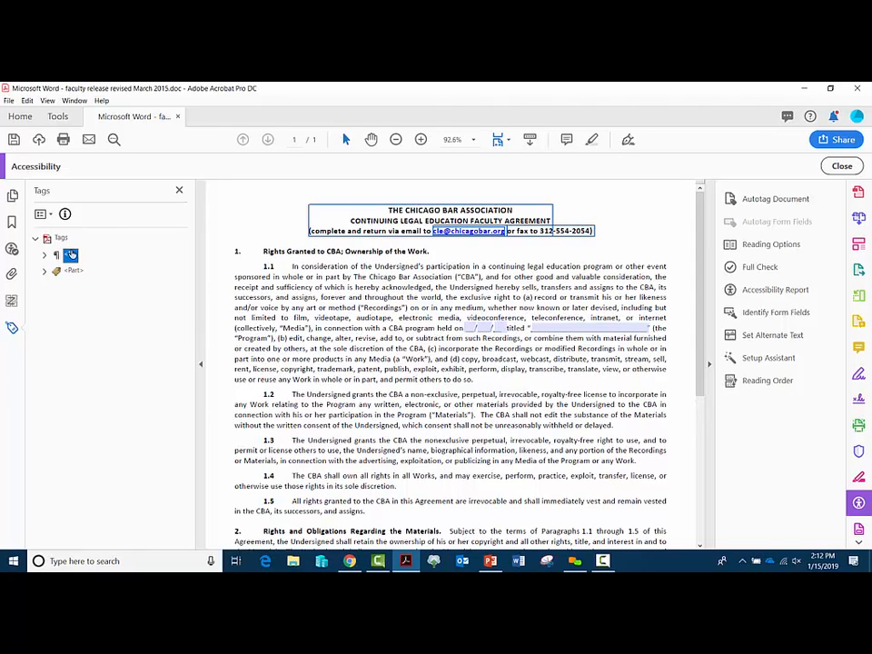
pyautogui.click(73, 272)
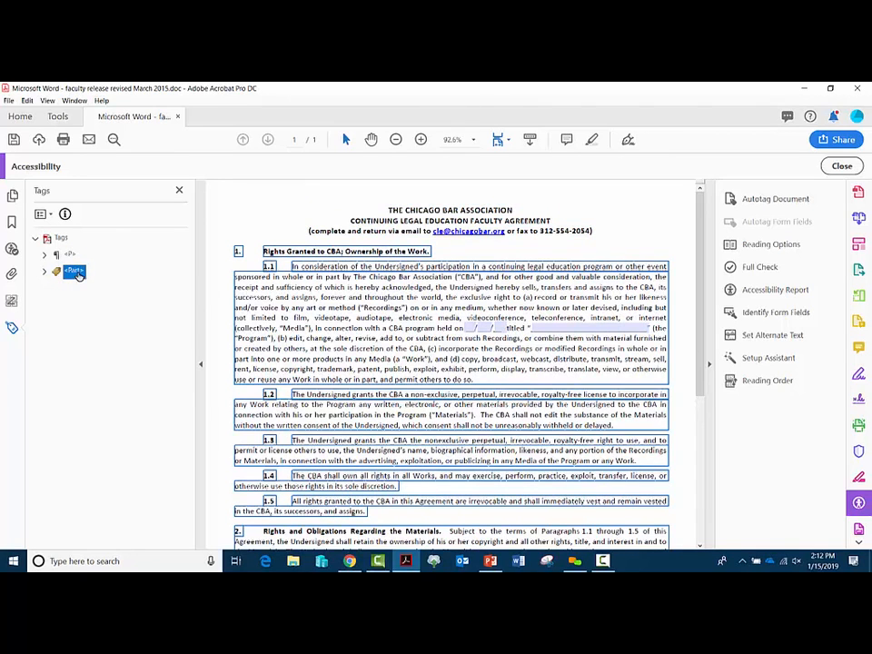
# Return to the Accessibility Checker results and mark the Logical Reading Order rule as passed
pyautogui.click(11, 224)
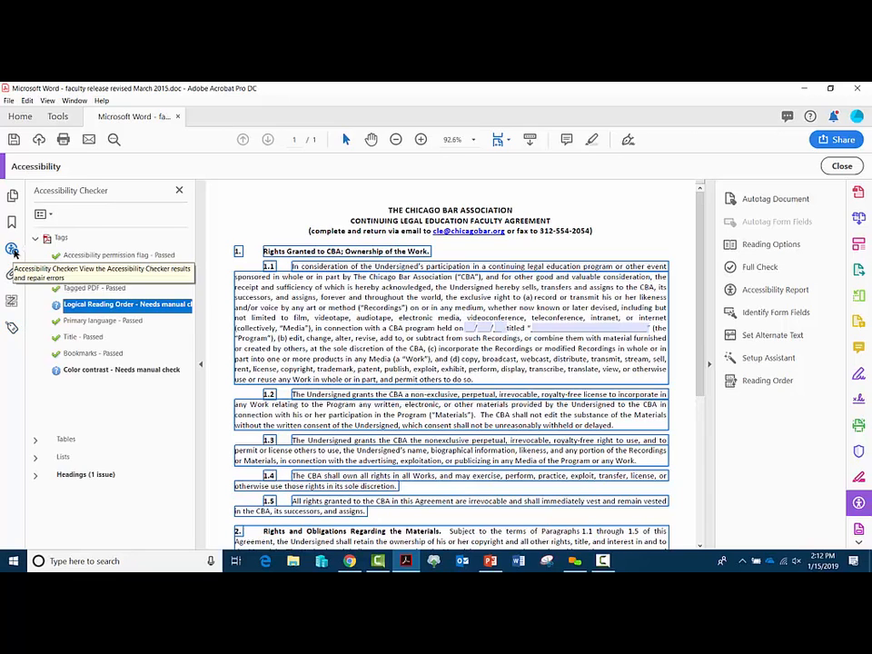
pyautogui.rightClick(112, 305)
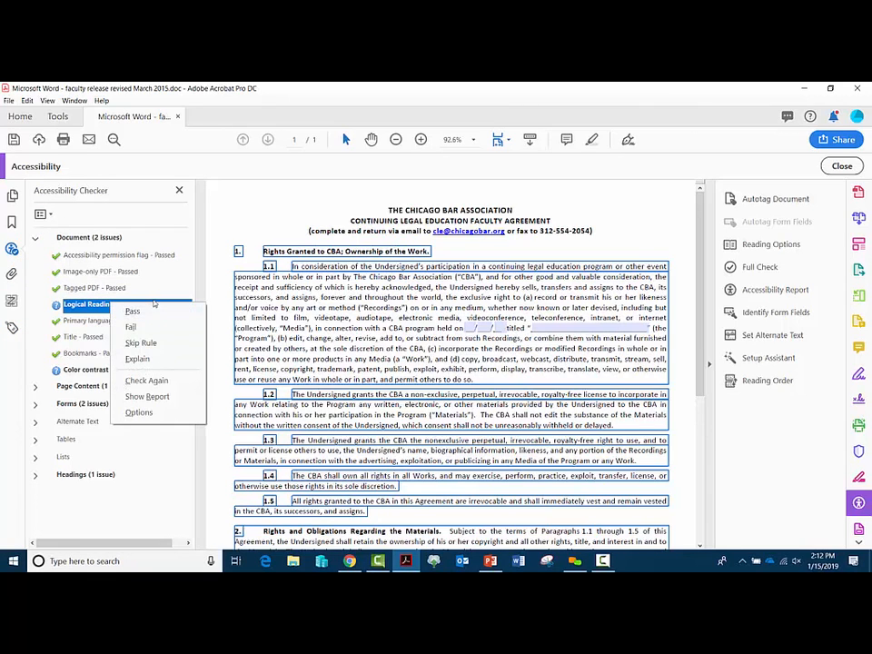
pyautogui.click(153, 311)
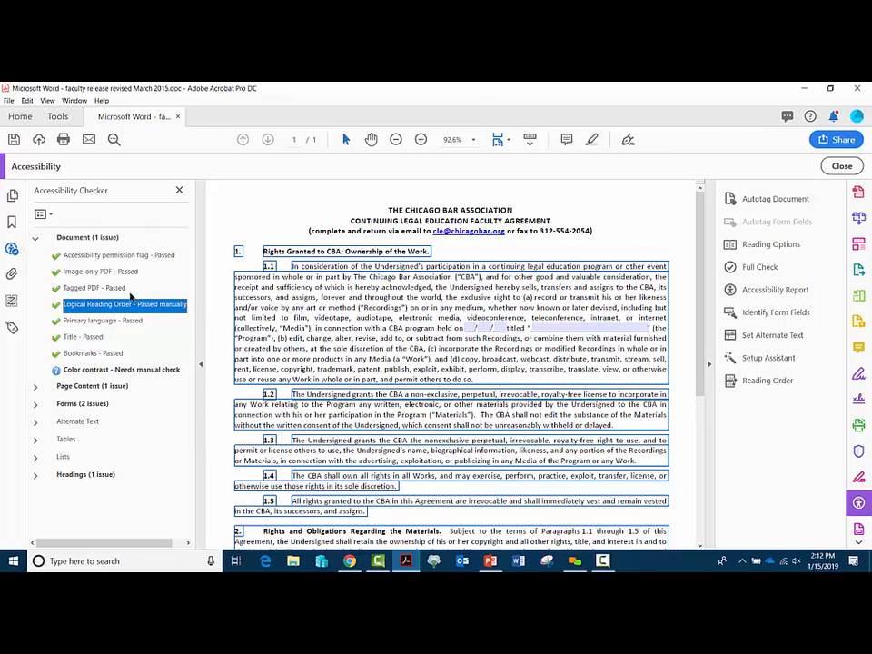
# Read Adobe's online explanation of the Color contrast rule, then return to the maximized PDF window
pyautogui.rightClick(153, 372)
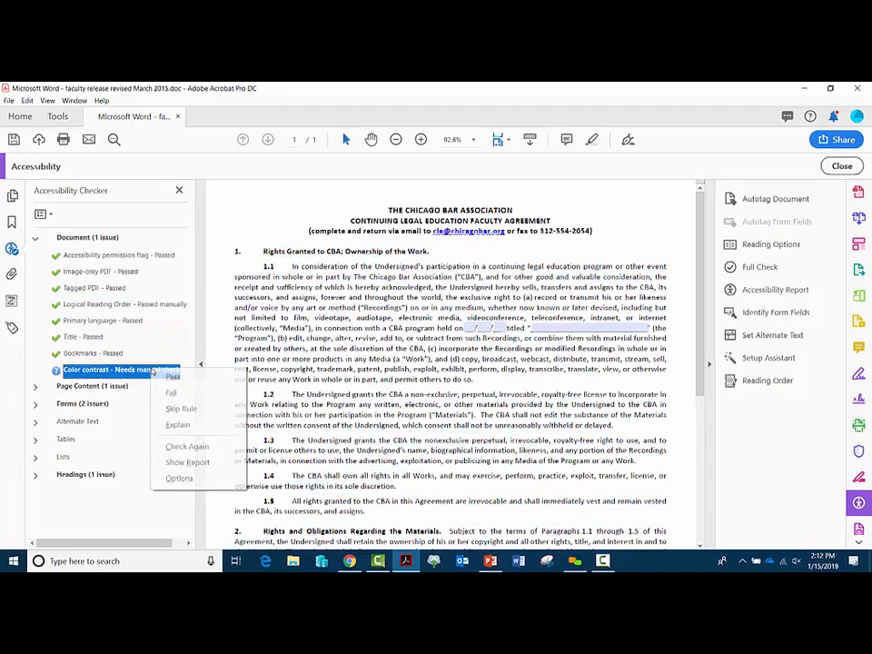
pyautogui.click(177, 428)
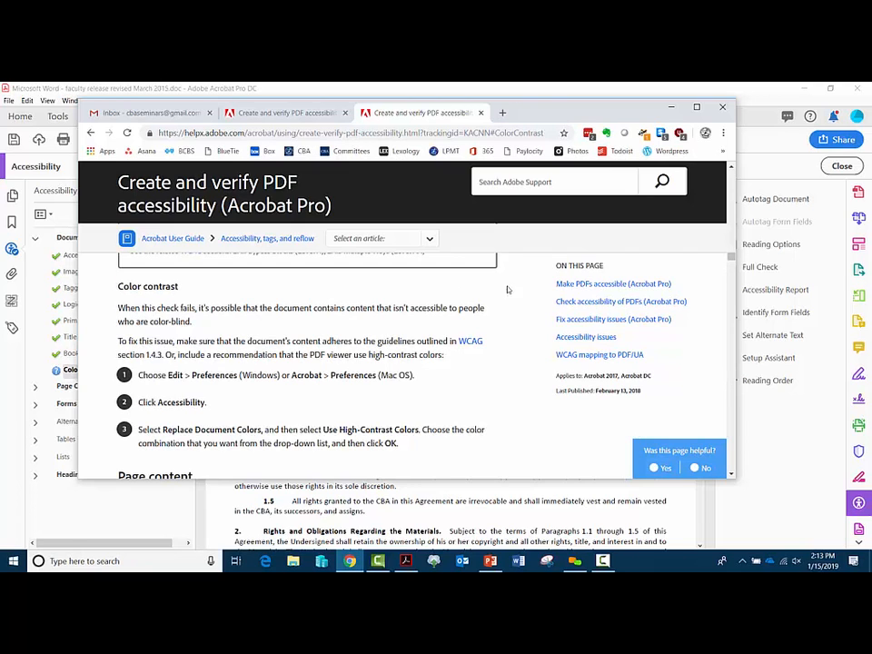
pyautogui.scroll(-2, 475, 307)
pyautogui.scroll(1, 455, 307)
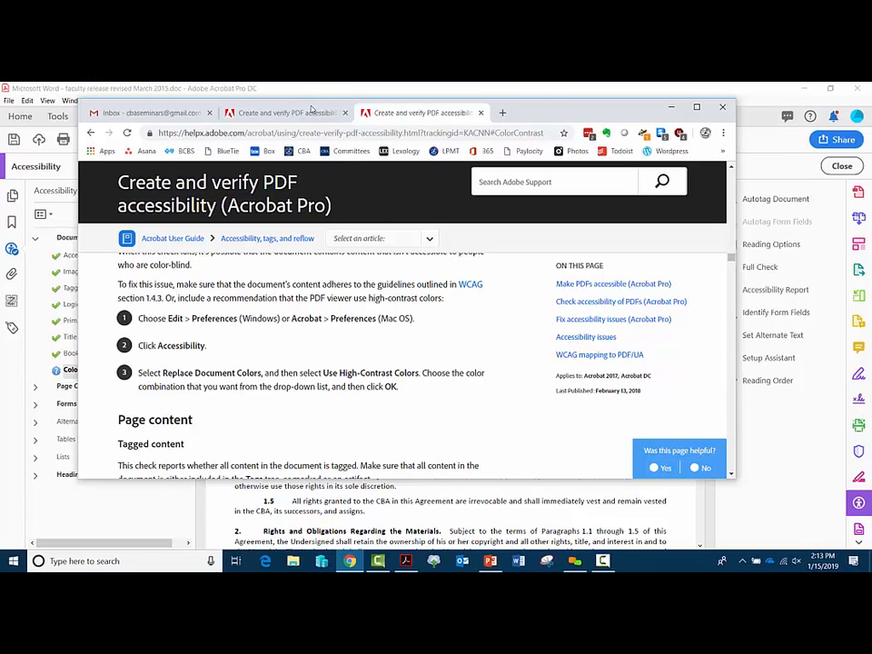
pyautogui.click(65, 370)
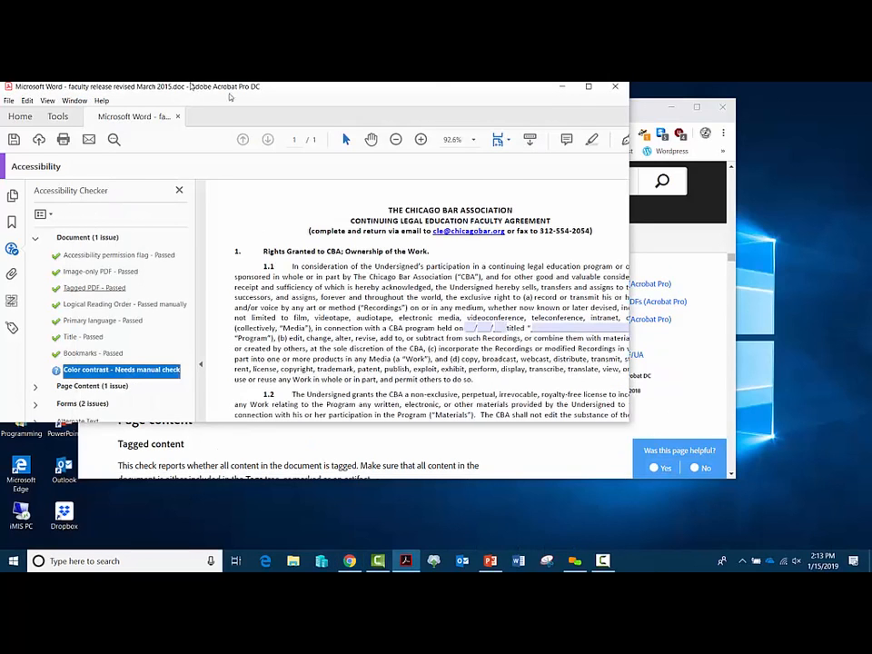
pyautogui.doubleClick(414, 88)
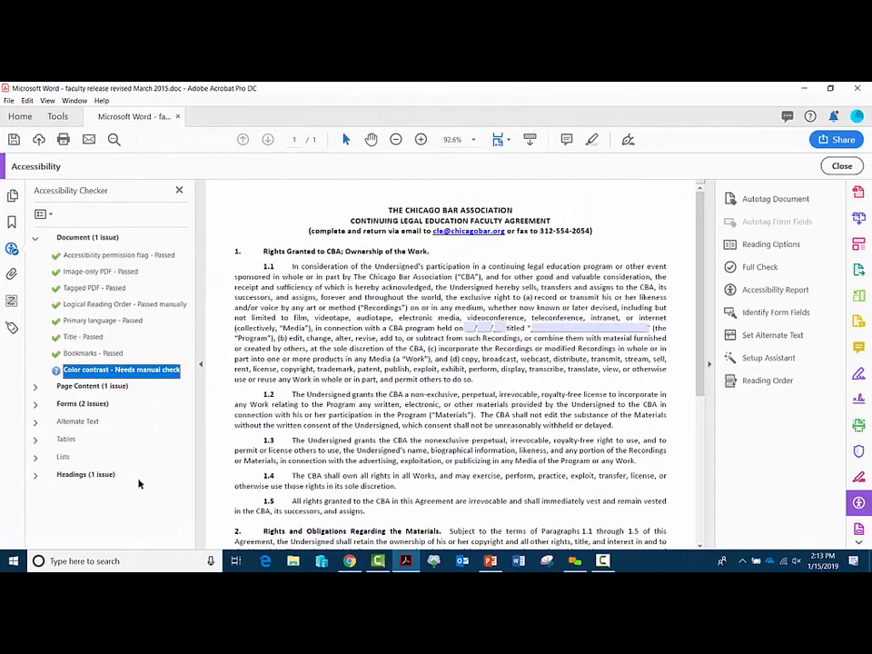
# Show the accessibility report and review its summary and the Document and Page Content rule results
pyautogui.rightClick(140, 368)
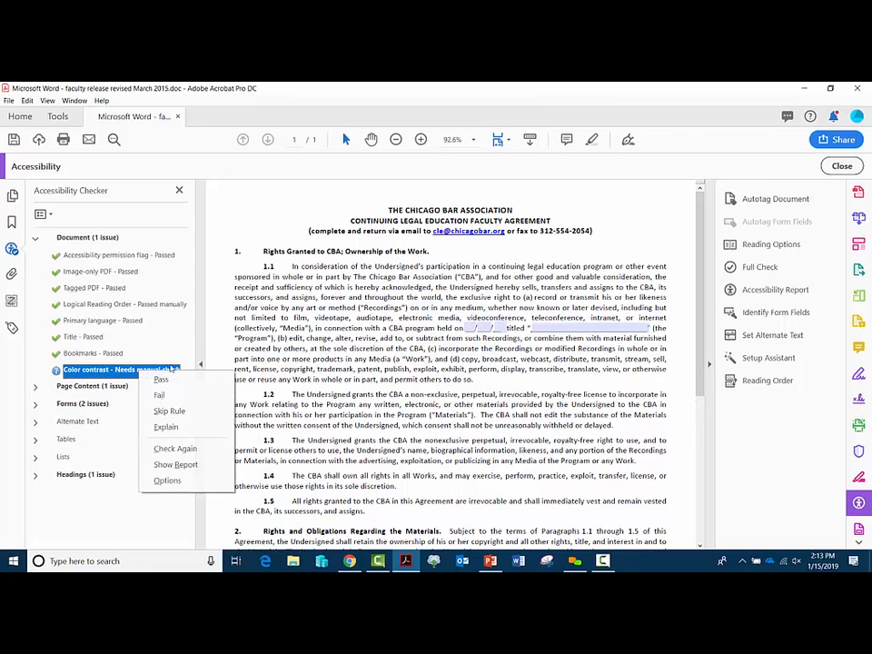
pyautogui.click(174, 465)
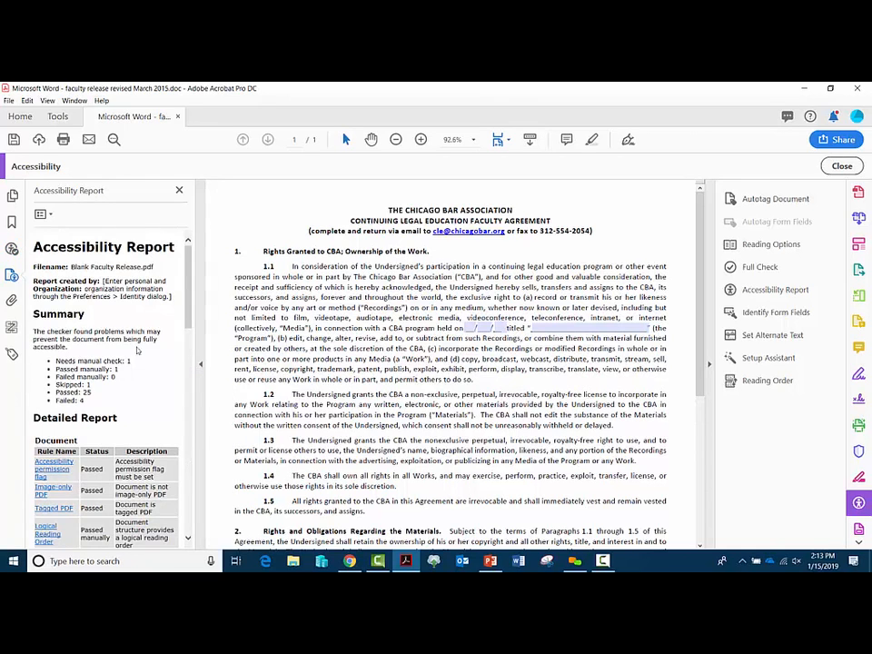
pyautogui.scroll(-1, 118, 335)
pyautogui.scroll(-6, 118, 334)
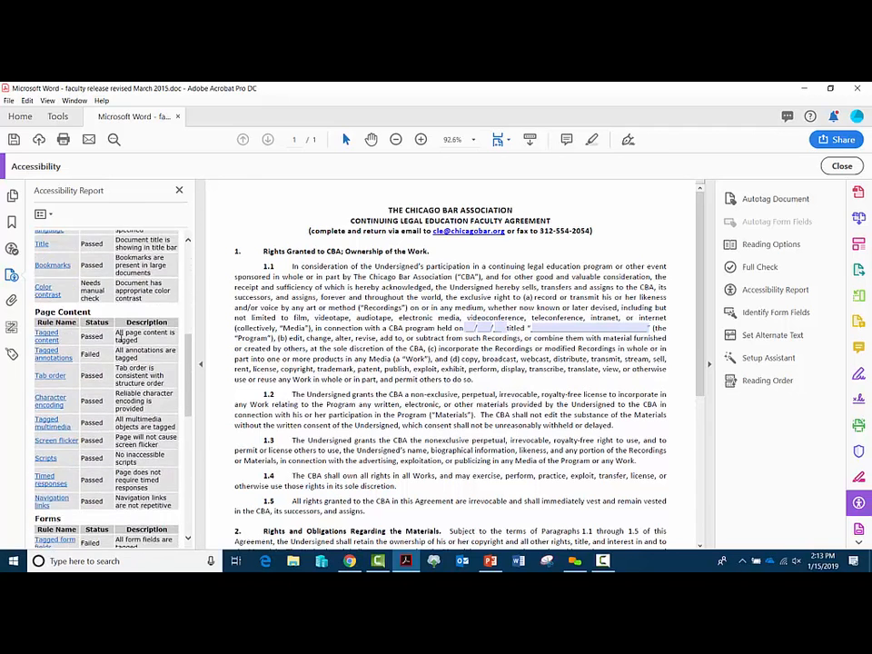
pyautogui.scroll(3, 120, 334)
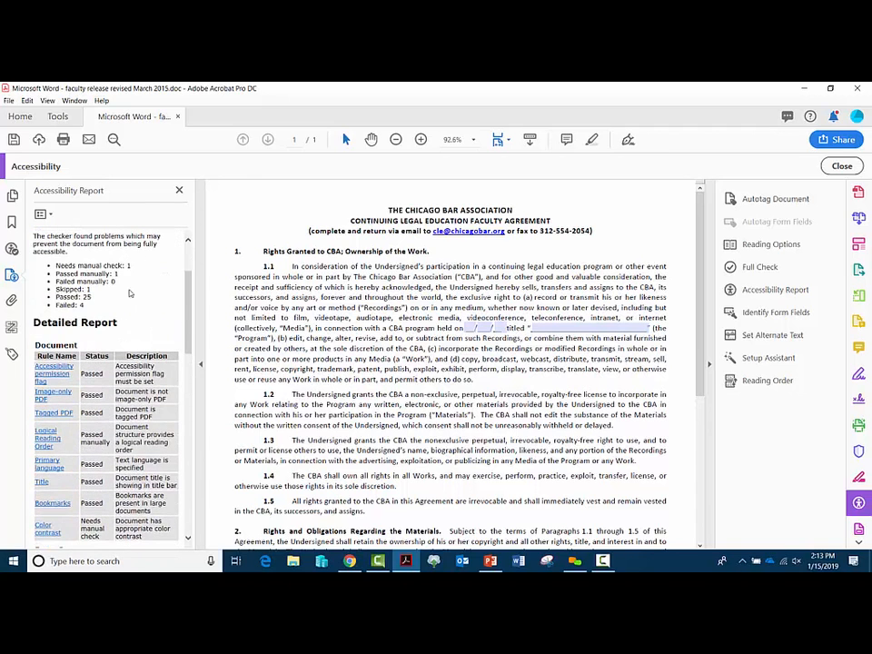
pyautogui.scroll(-3, 145, 300)
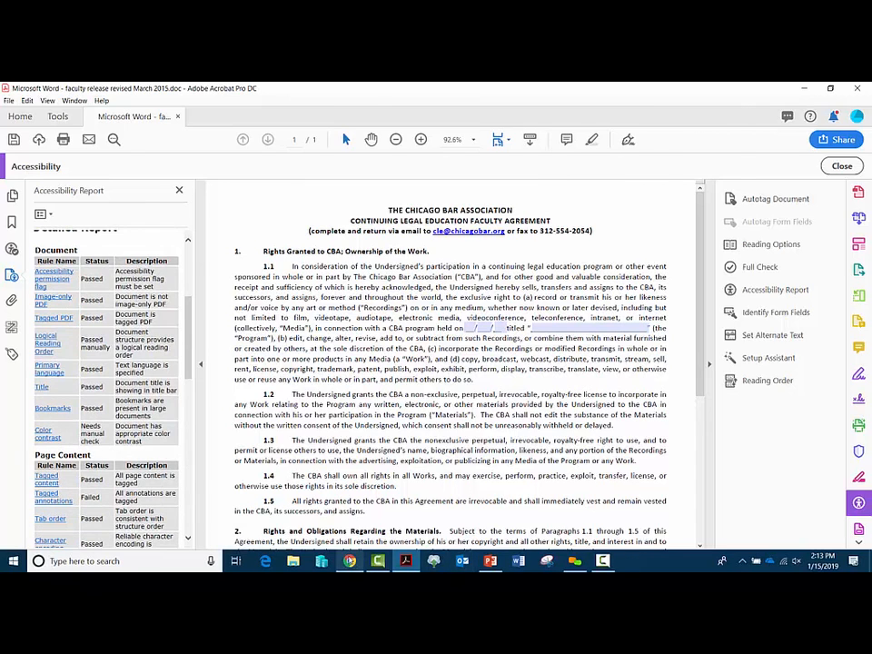
# Recheck Adobe's color contrast instructions in the browser and set the PDF accessibility preferences to high-contrast document colors with Black text on white
pyautogui.click(350, 561)
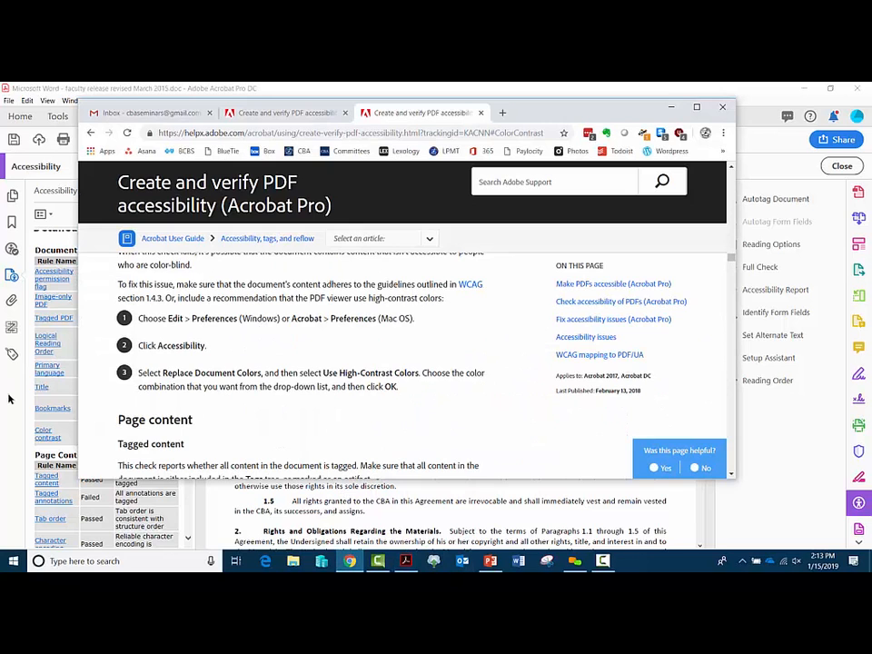
pyautogui.click(5, 310)
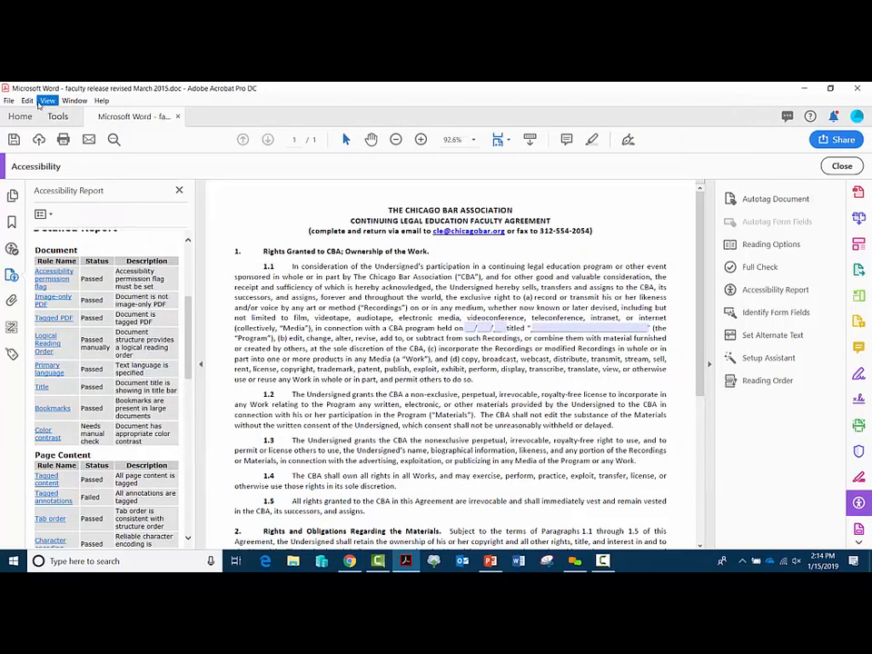
pyautogui.click(28, 100)
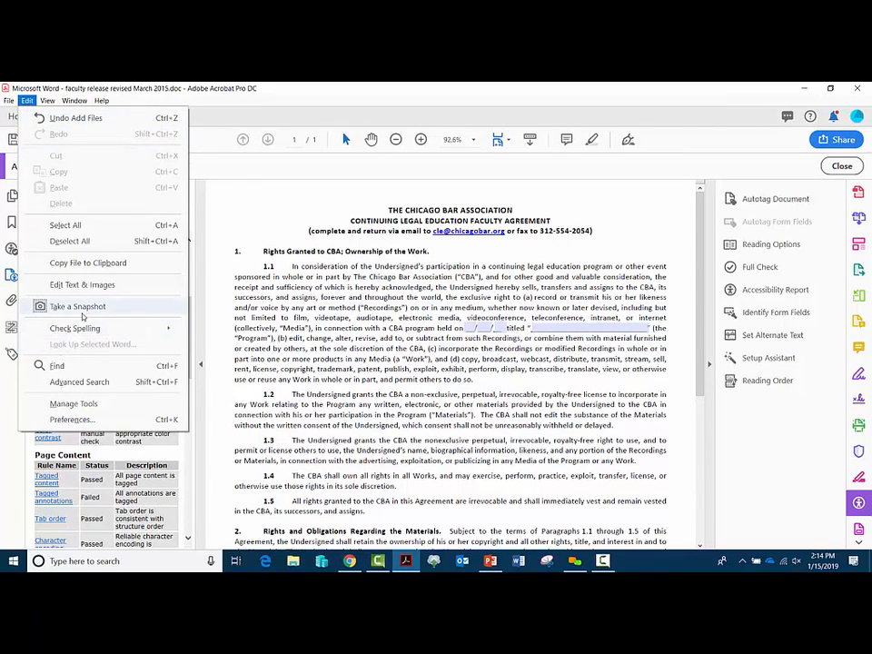
pyautogui.click(70, 419)
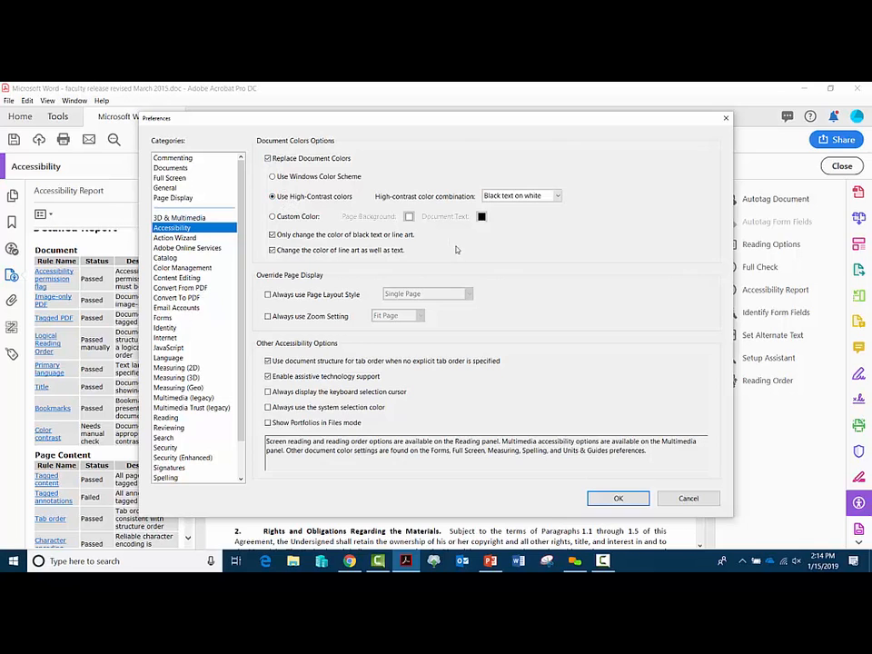
pyautogui.click(558, 197)
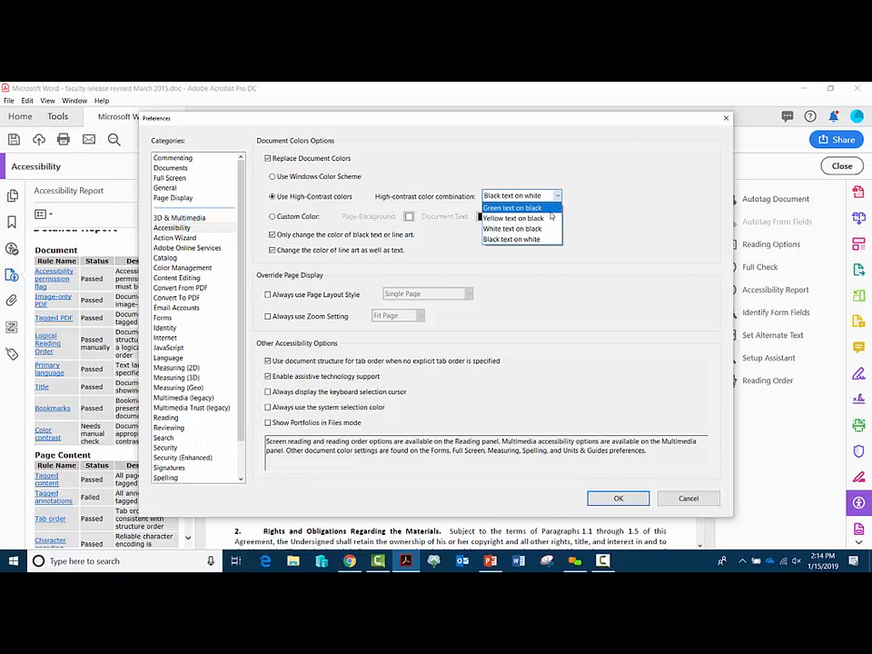
pyautogui.click(608, 189)
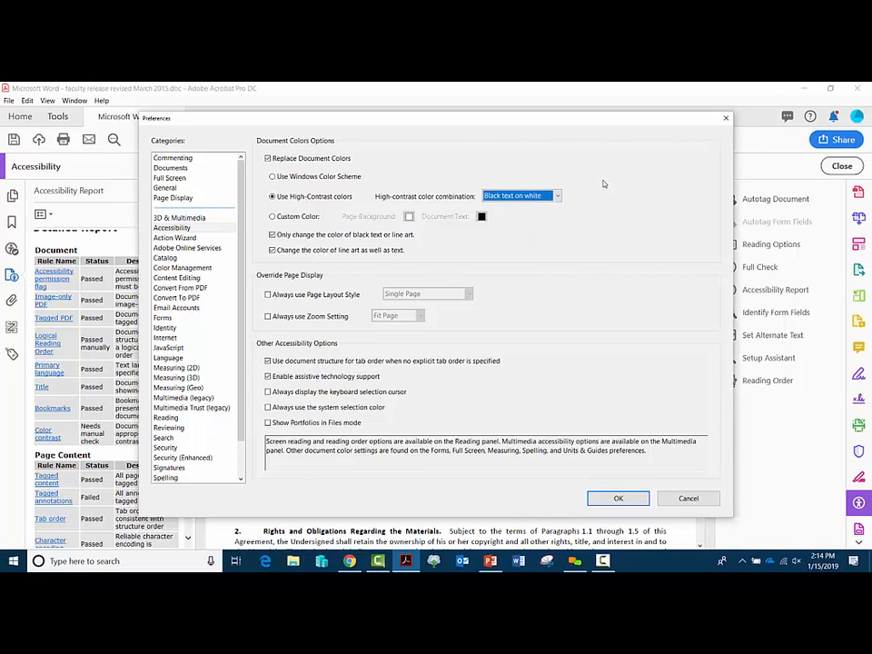
pyautogui.click(558, 196)
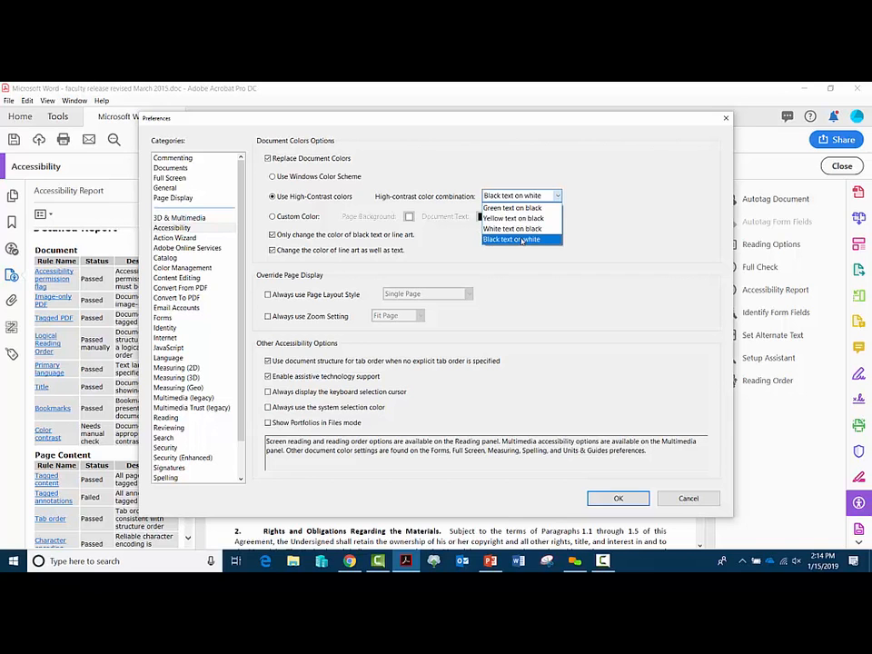
pyautogui.click(529, 237)
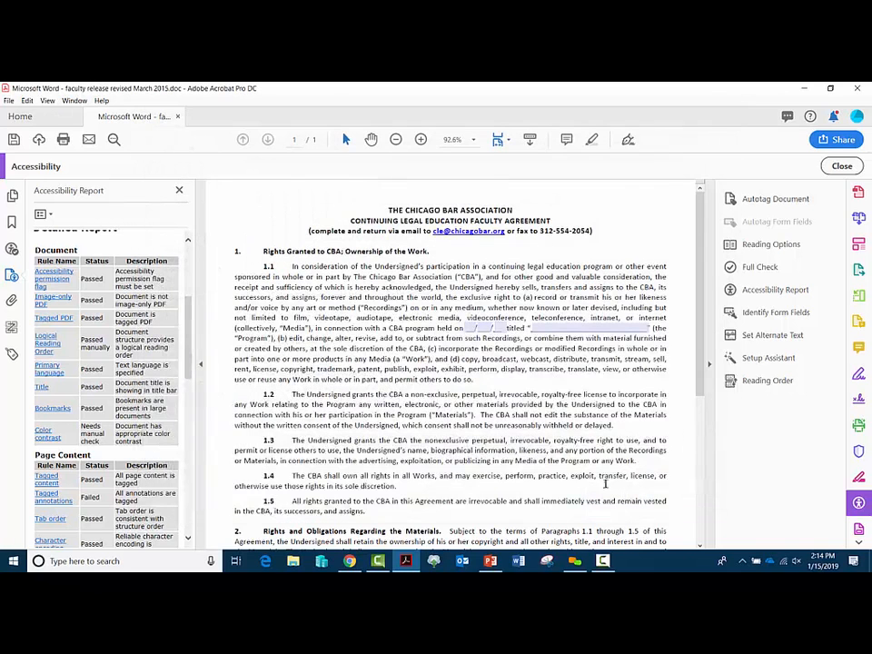
pyautogui.click(618, 498)
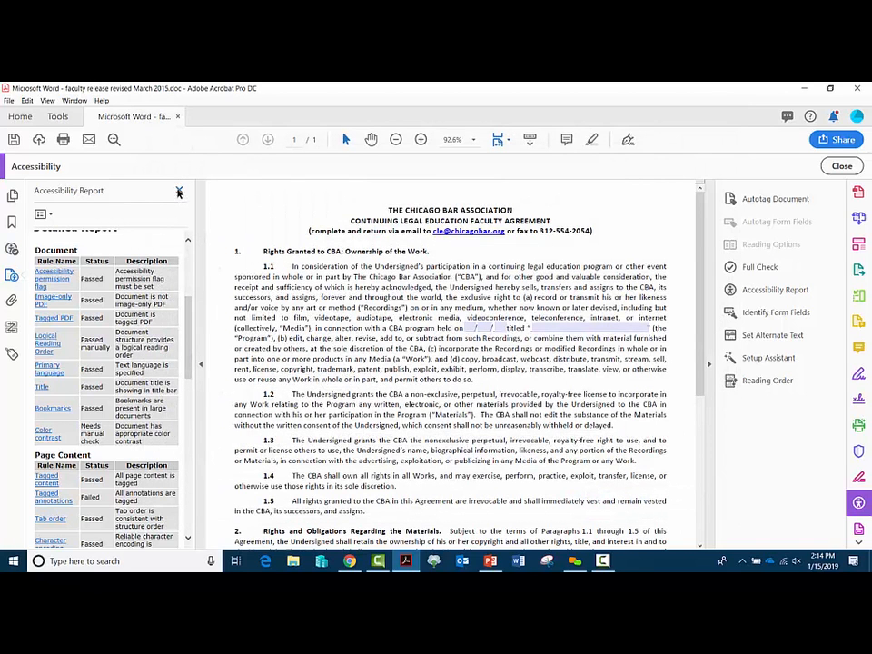
# Return to the Accessibility Checker results and mark the Color contrast rule as passed
pyautogui.click(12, 248)
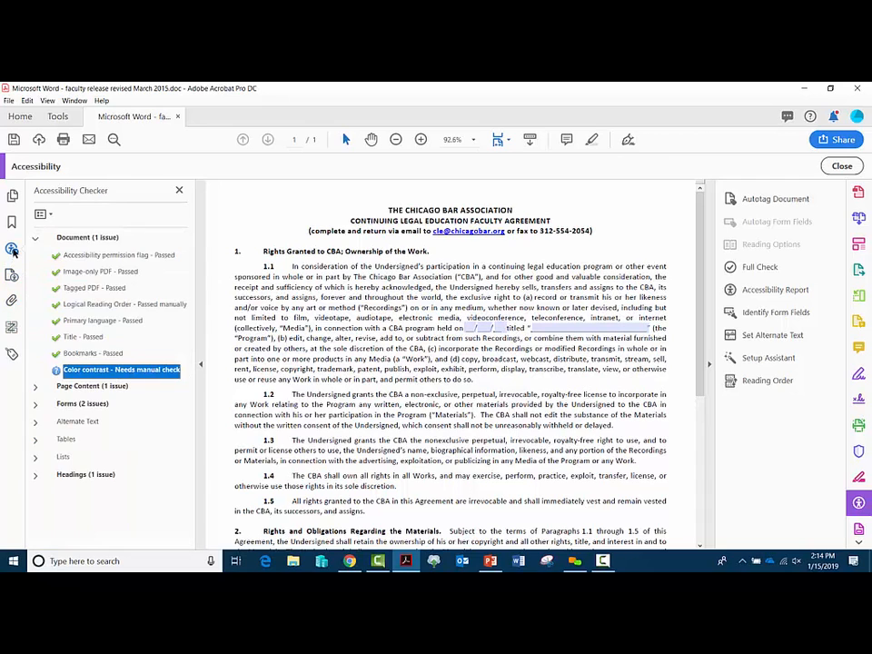
pyautogui.rightClick(107, 371)
pyautogui.click(124, 381)
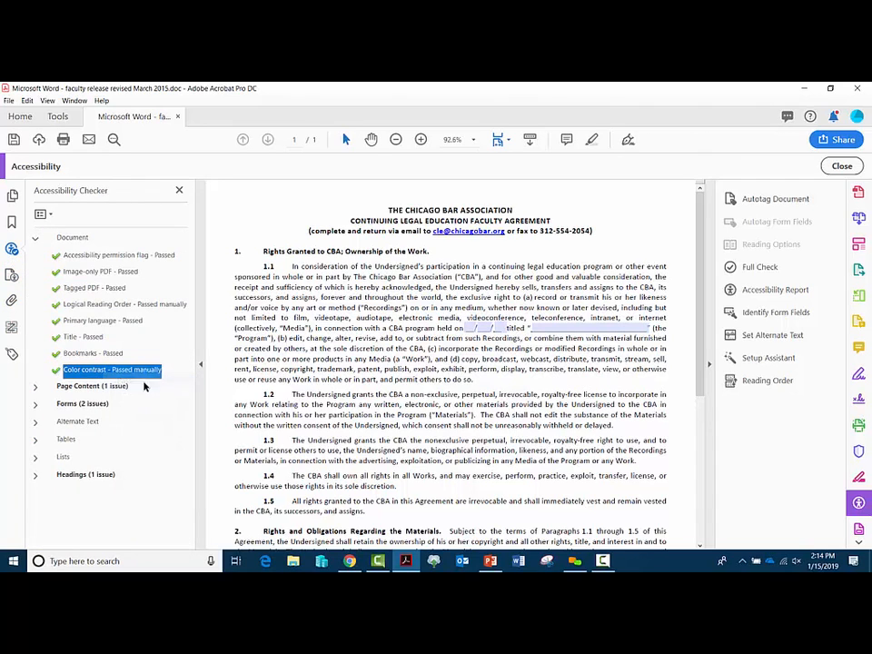
# Expand the Page Content results and examine the Tagged annotations rule and its available handling options
pyautogui.click(34, 386)
pyautogui.scroll(-1, 122, 381)
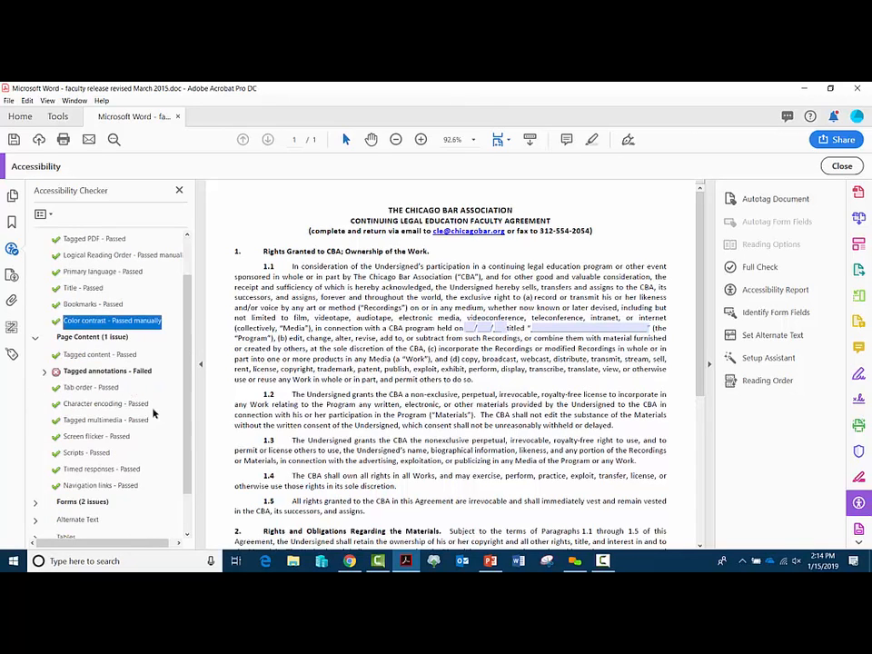
pyautogui.rightClick(121, 372)
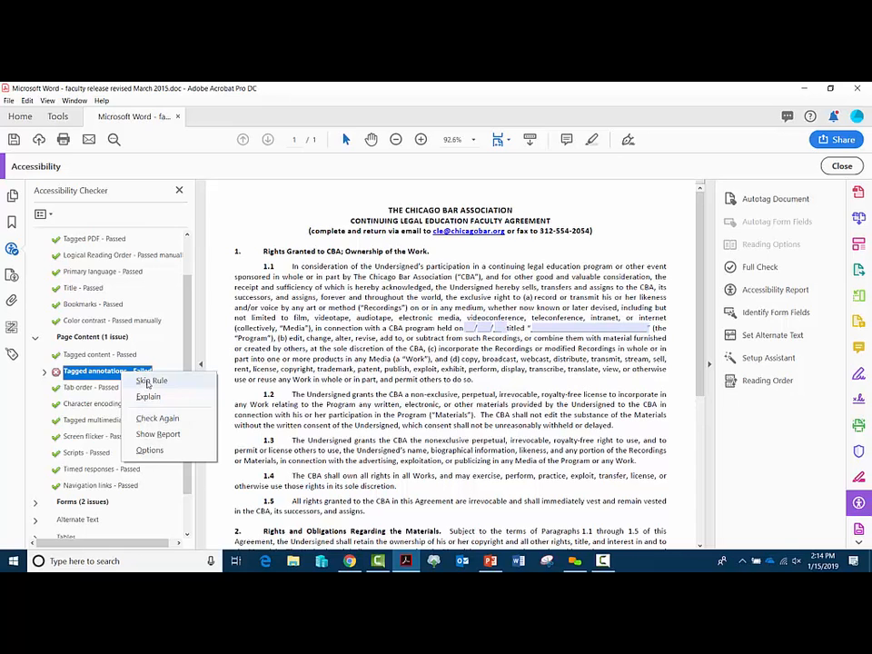
pyautogui.click(82, 371)
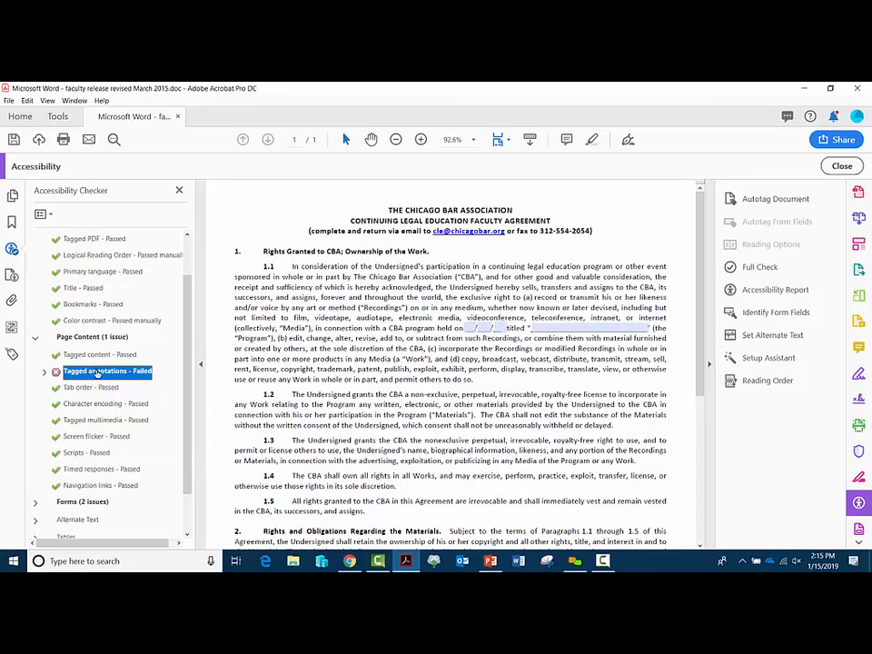
pyautogui.scroll(-1, 95, 372)
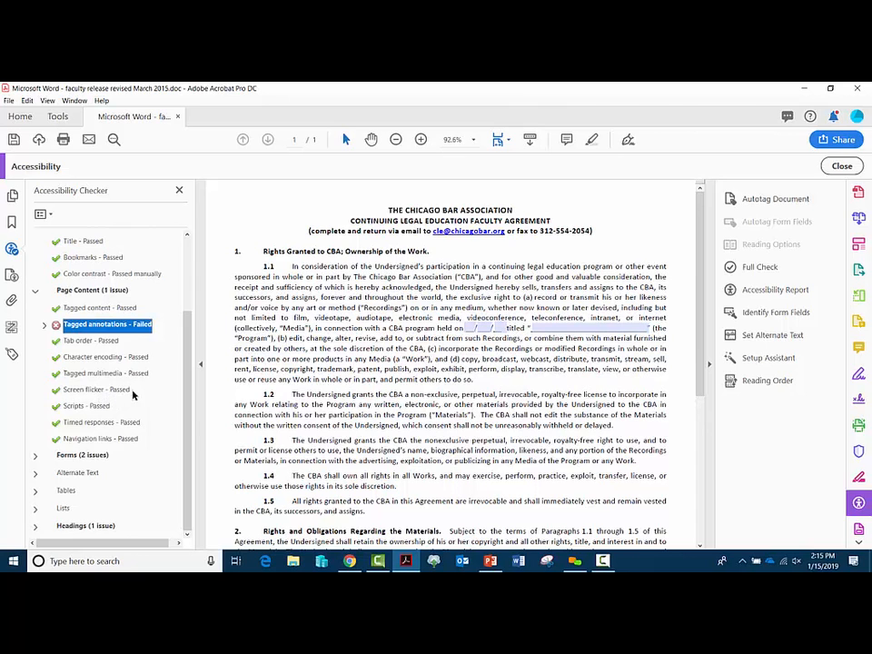
pyautogui.scroll(2, 168, 377)
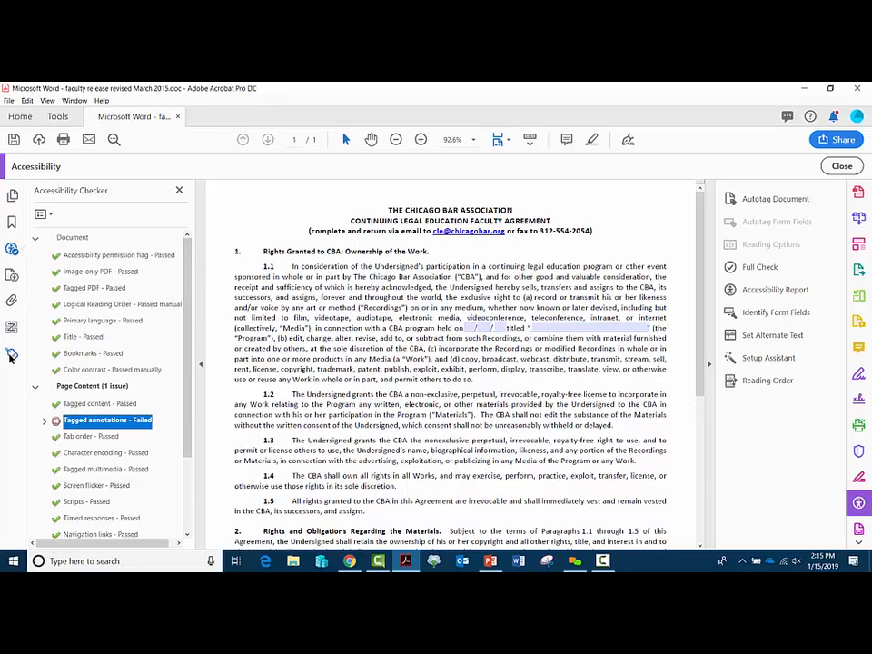
# Show the updated accessibility report and review its summary and Document rule results
pyautogui.click(12, 273)
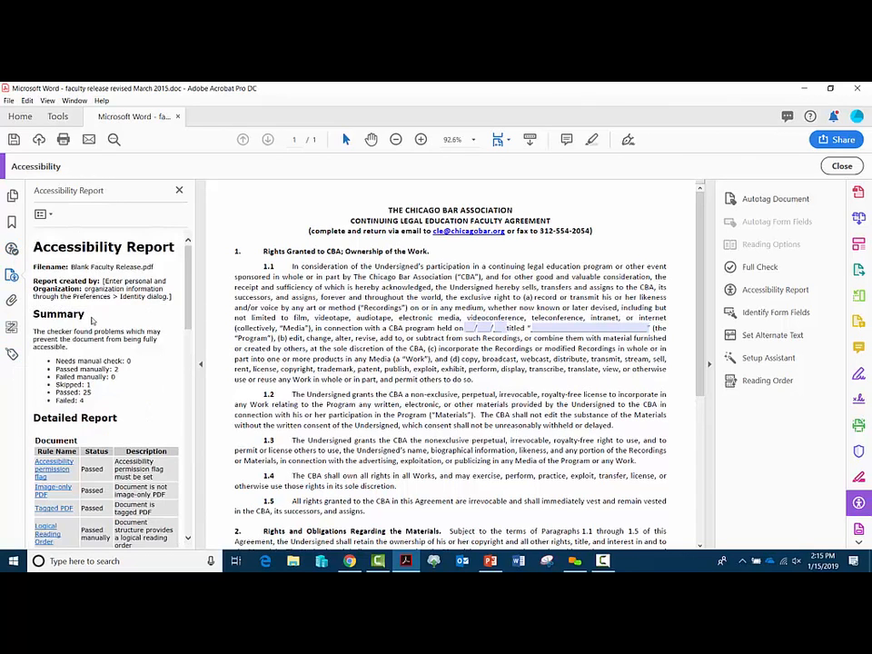
pyautogui.scroll(-1, 94, 309)
pyautogui.scroll(-4, 93, 308)
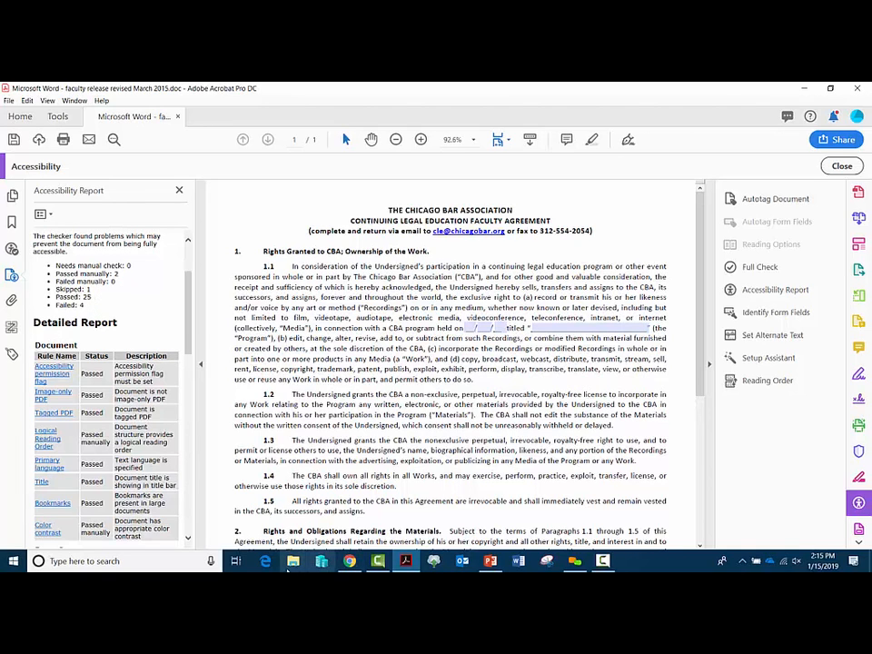
# Switch to File Explorer and open the saved report Blank Faculty Release.pdf.accreport from the Documents folder in the browser
pyautogui.click(295, 559)
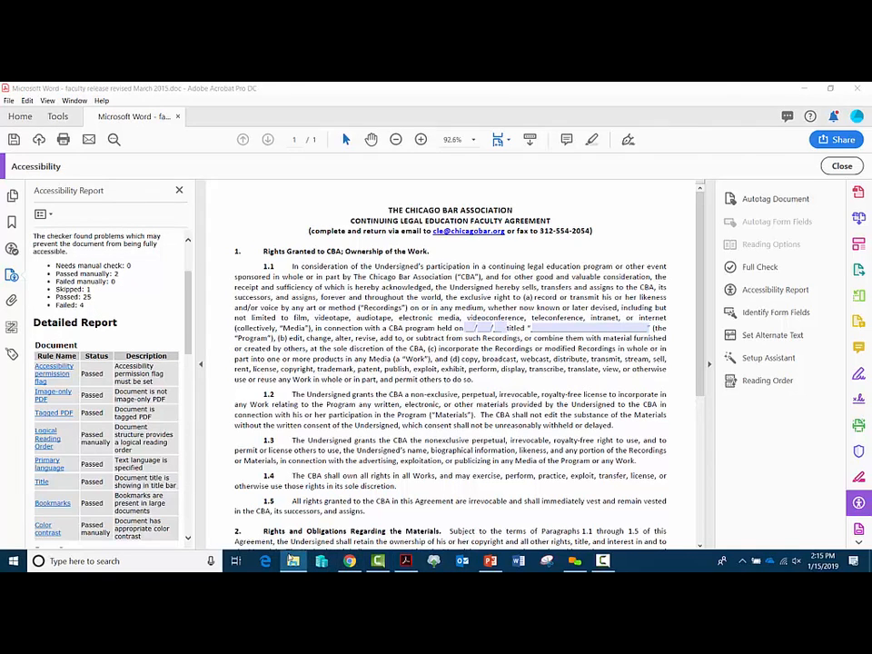
pyautogui.click(291, 559)
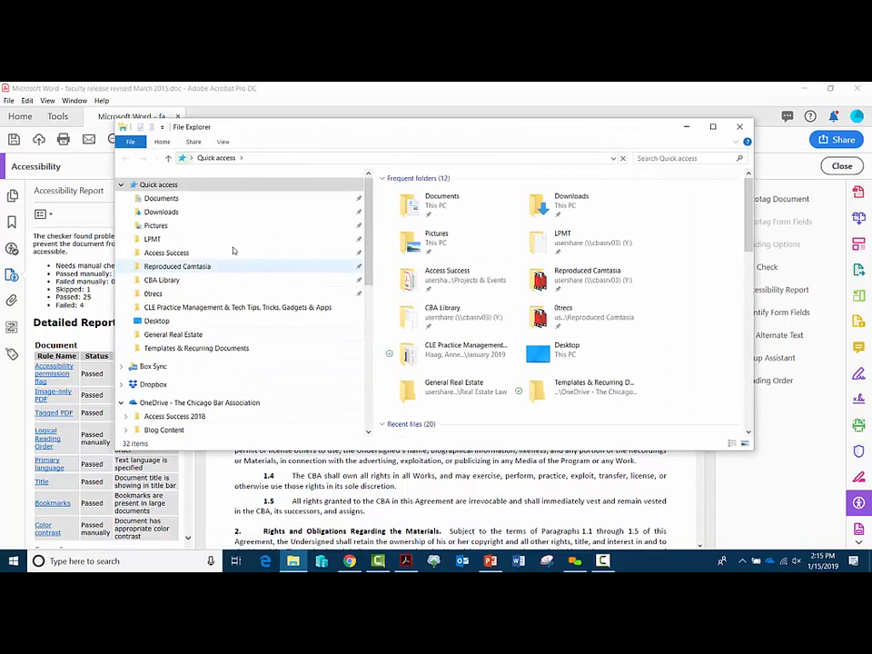
pyautogui.click(193, 198)
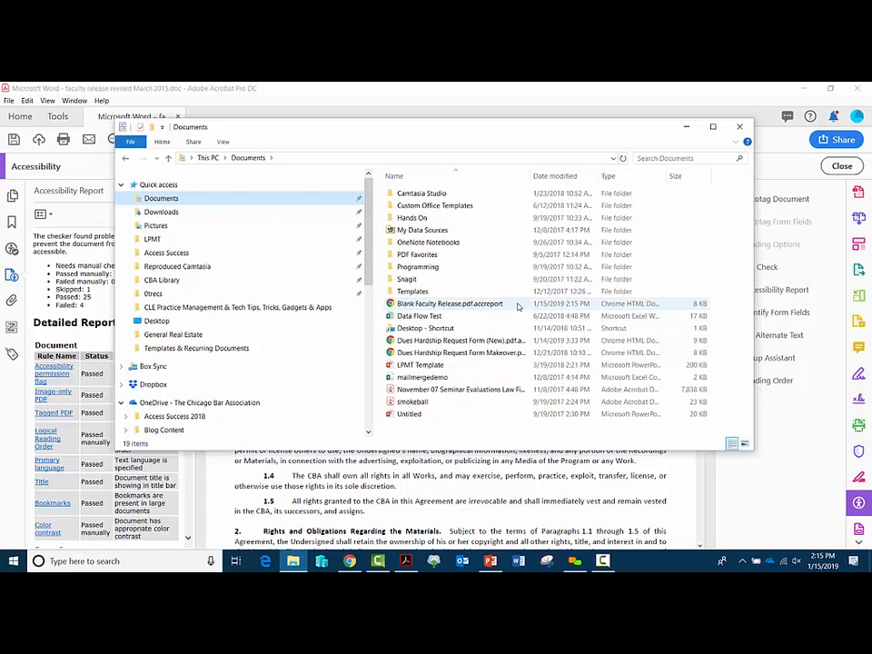
pyautogui.click(518, 307)
pyautogui.doubleClick(518, 307)
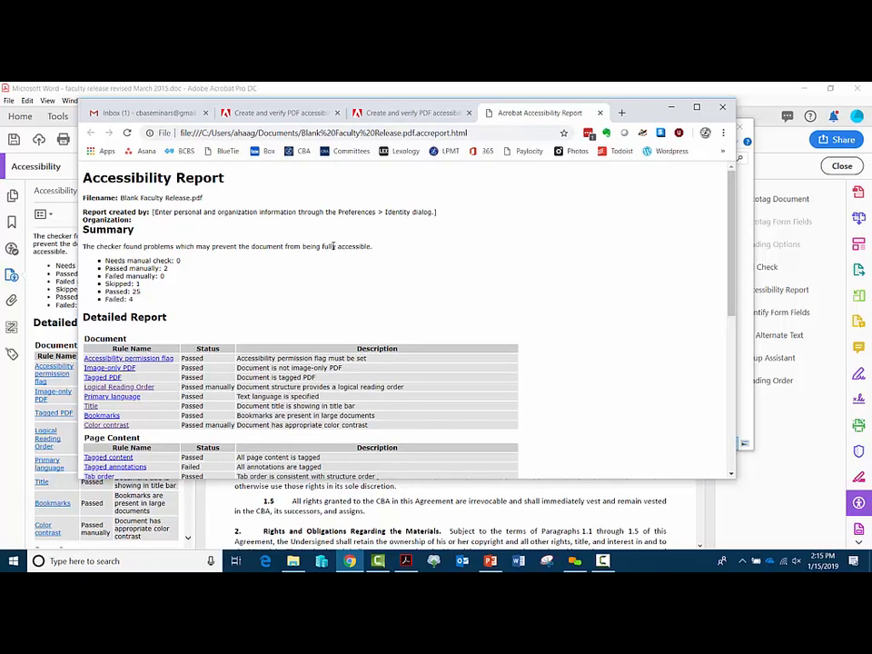
# Review the detailed rule results of the saved accessibility report in the browser, then return to the PDF
pyautogui.scroll(-5, 342, 288)
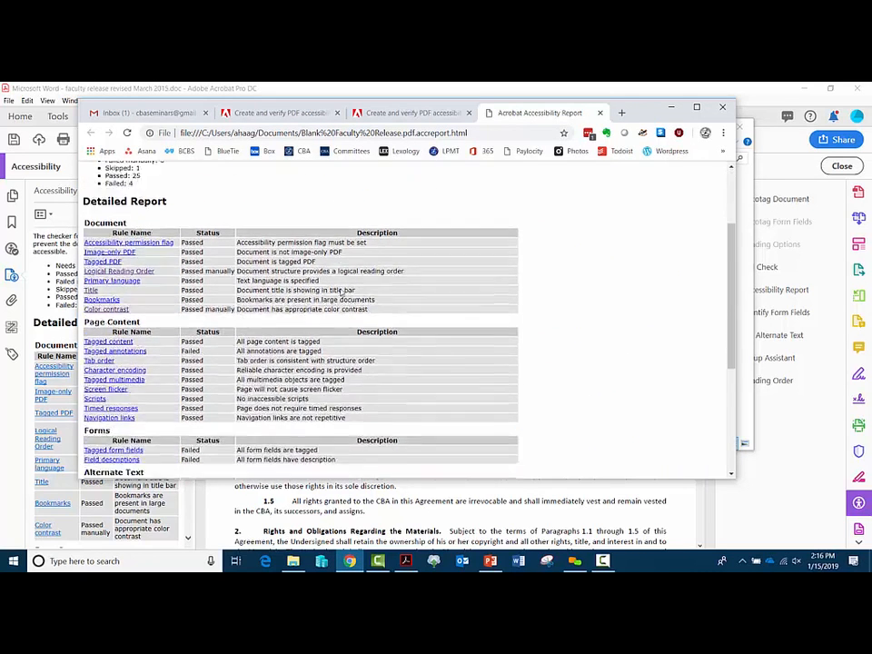
pyautogui.scroll(-1, 344, 288)
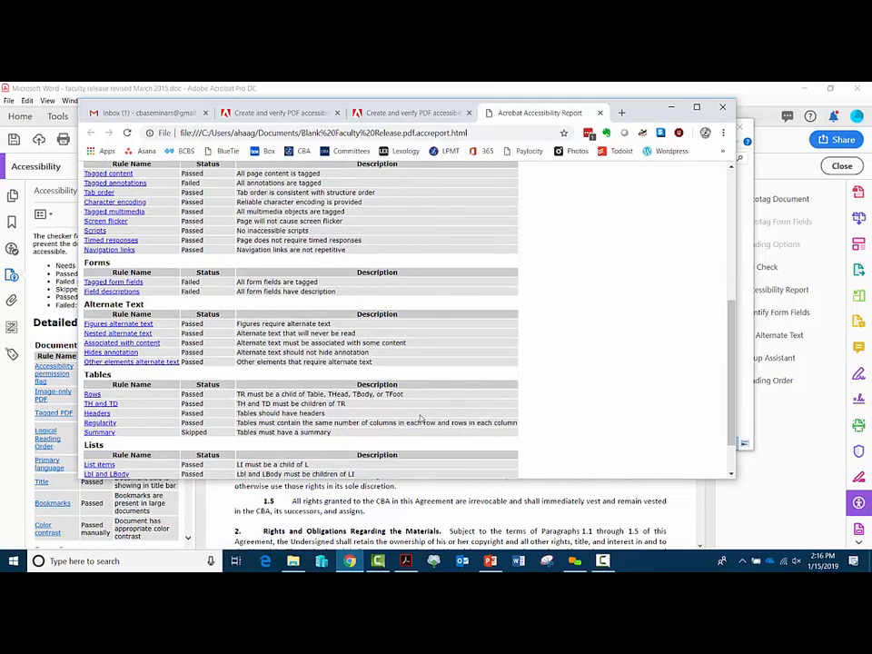
pyautogui.click(401, 507)
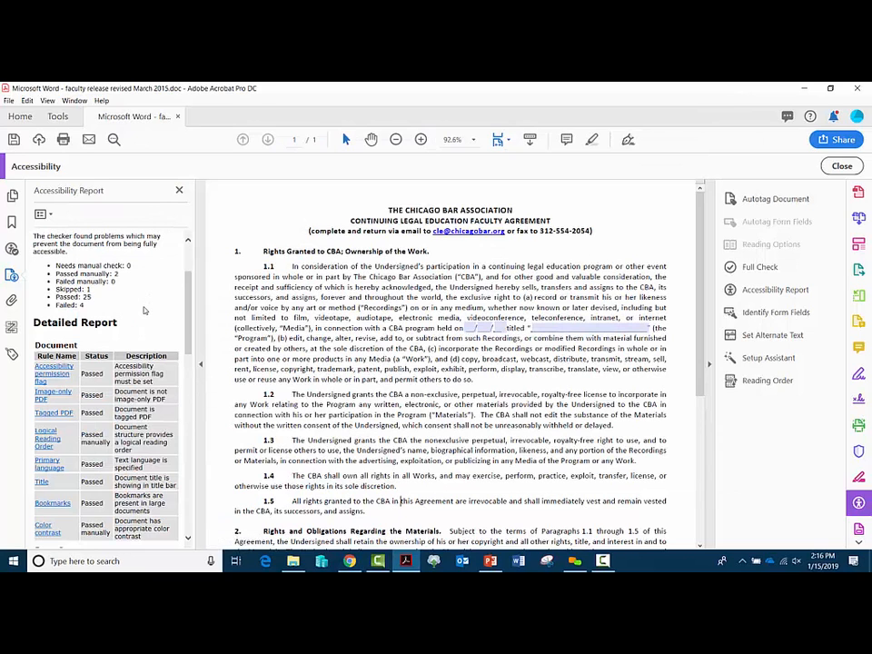
pyautogui.scroll(3, 141, 297)
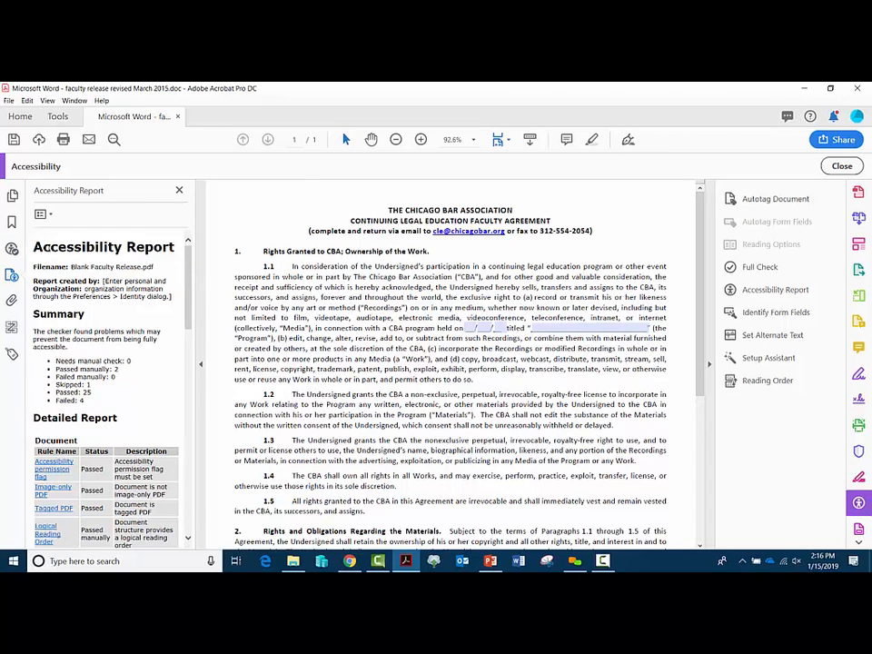
pyautogui.moveTo(34, 246)
pyautogui.mouseDown()
pyautogui.moveTo(80, 254)
pyautogui.moveTo(120, 247)
pyautogui.moveTo(31, 249)
pyautogui.mouseUp()
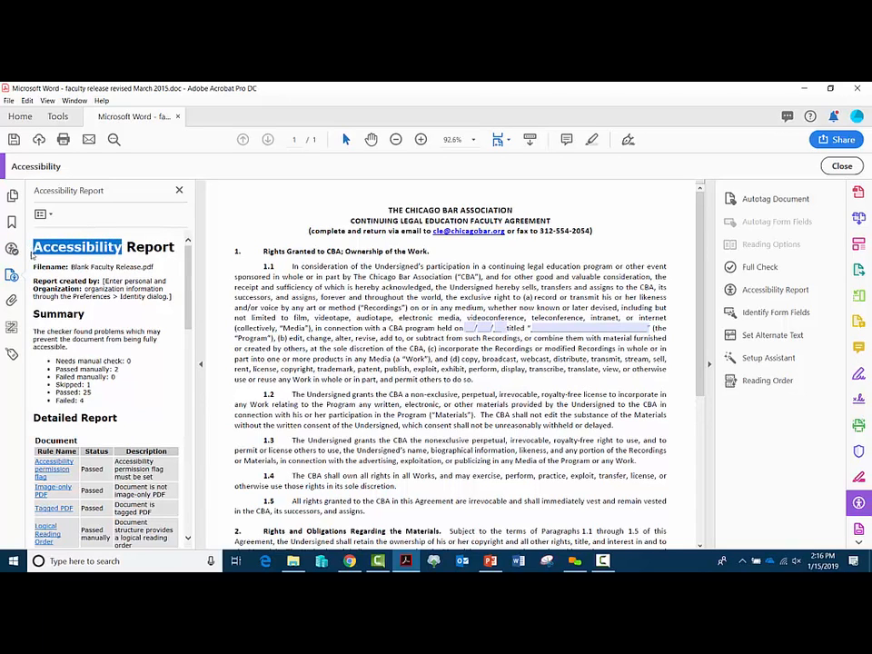
pyautogui.click(45, 253)
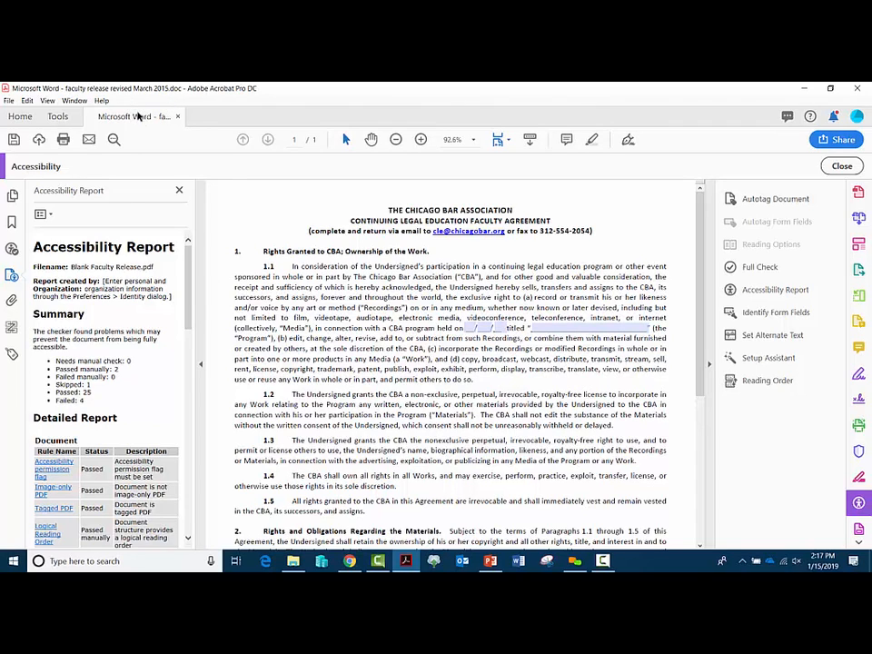
# Activate Read Out Loud, review its reading commands and have paragraph 1.1 of the agreement read aloud
pyautogui.click(47, 100)
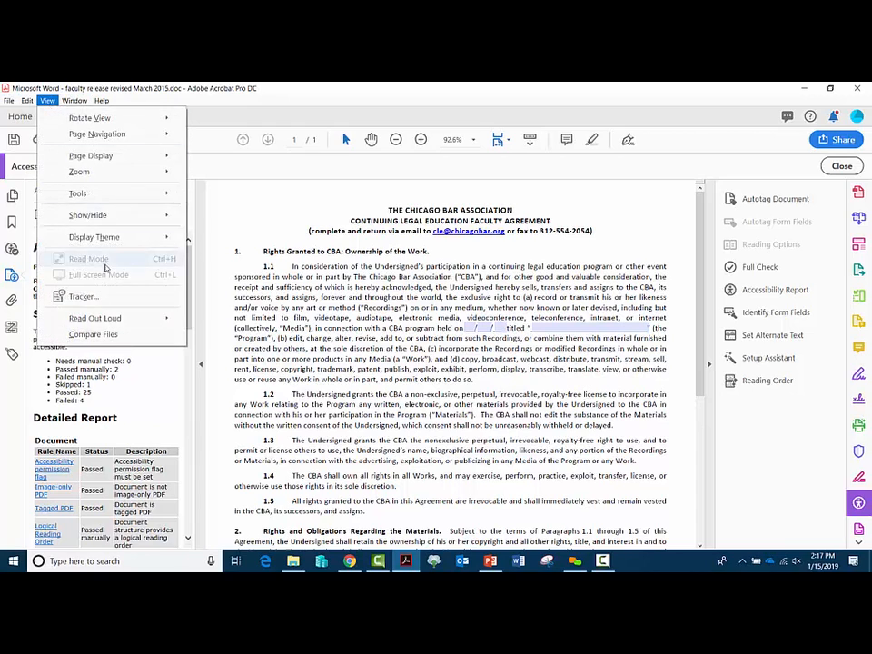
pyautogui.moveTo(107, 319)
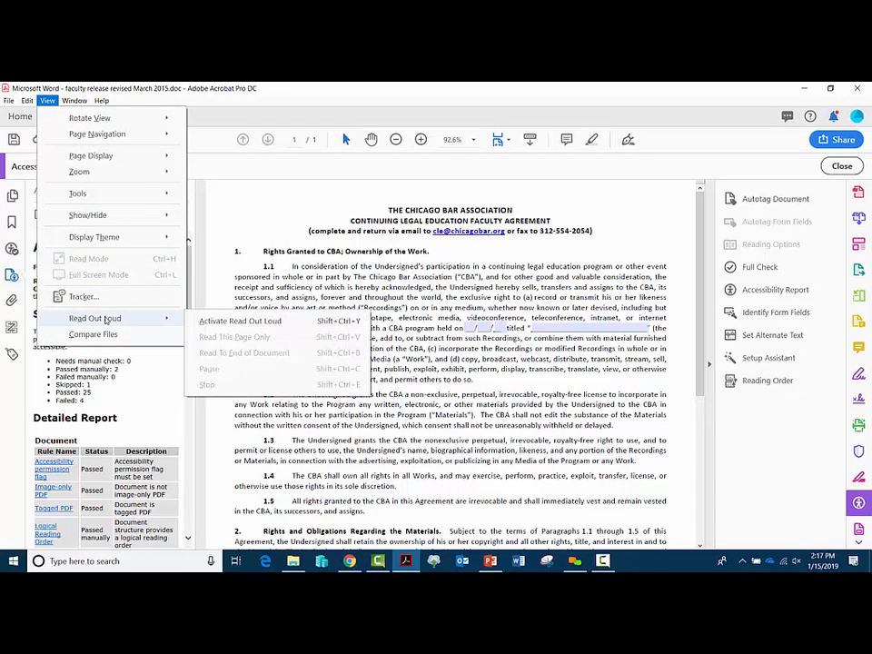
pyautogui.click(227, 323)
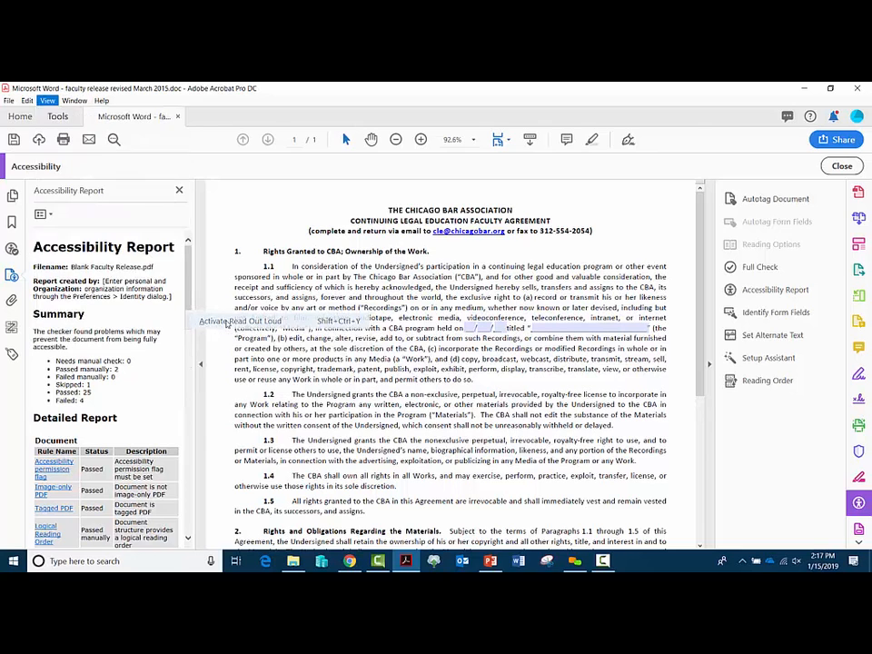
pyautogui.click(47, 100)
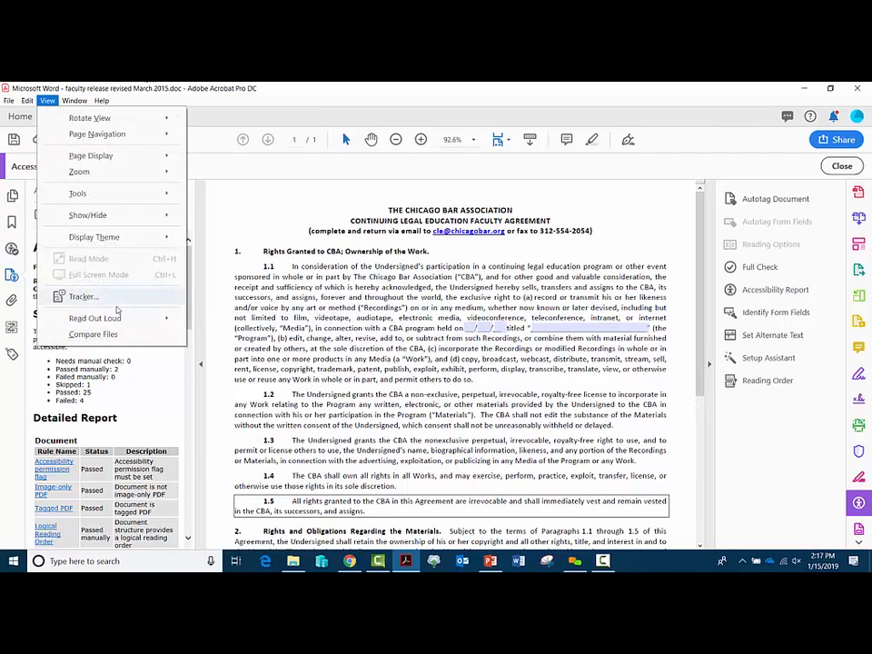
pyautogui.moveTo(164, 318)
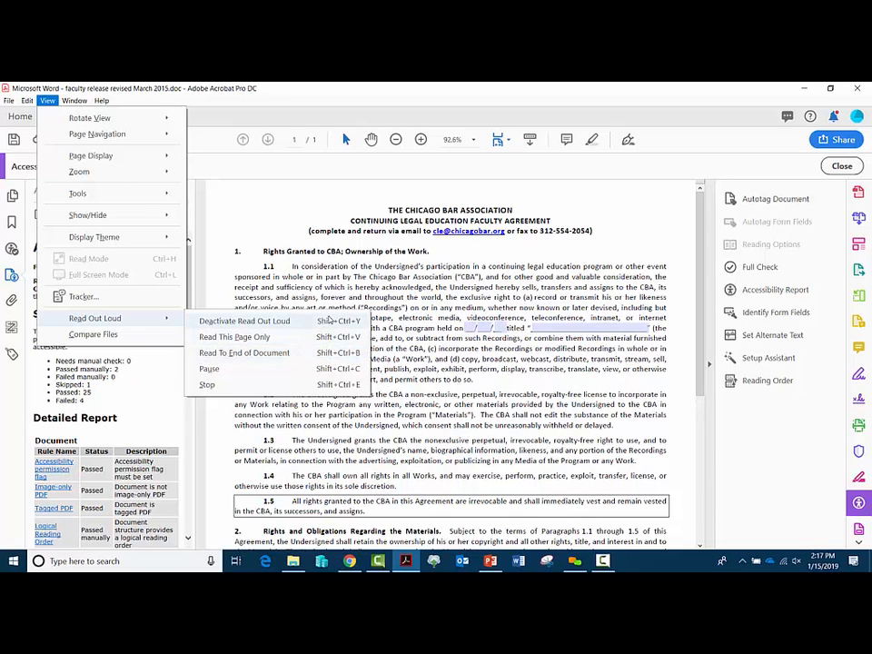
pyautogui.click(353, 265)
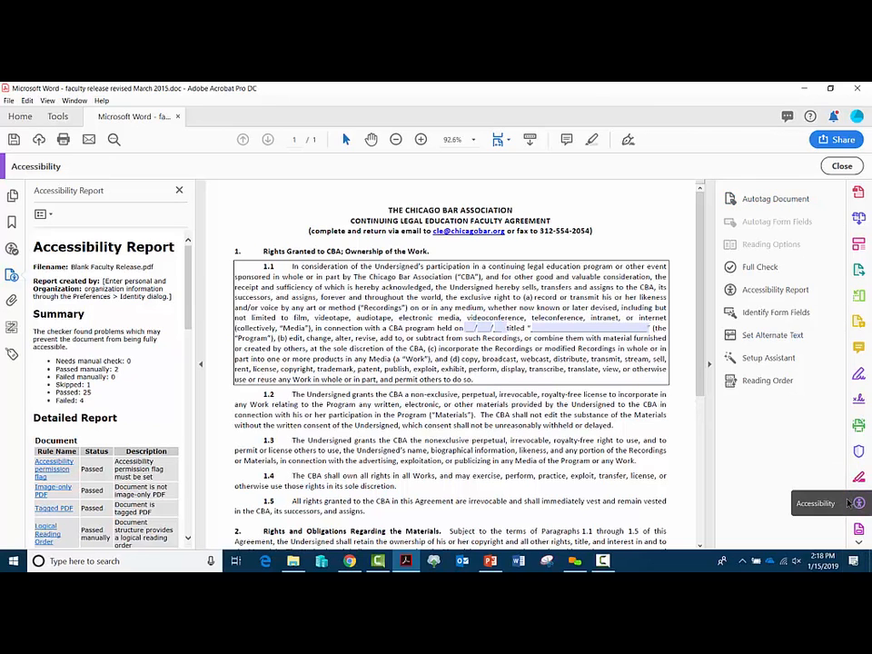
# Start the Setup Assistant for all accessibility options and review the high contrast color combinations, keeping Black text on white
pyautogui.click(763, 359)
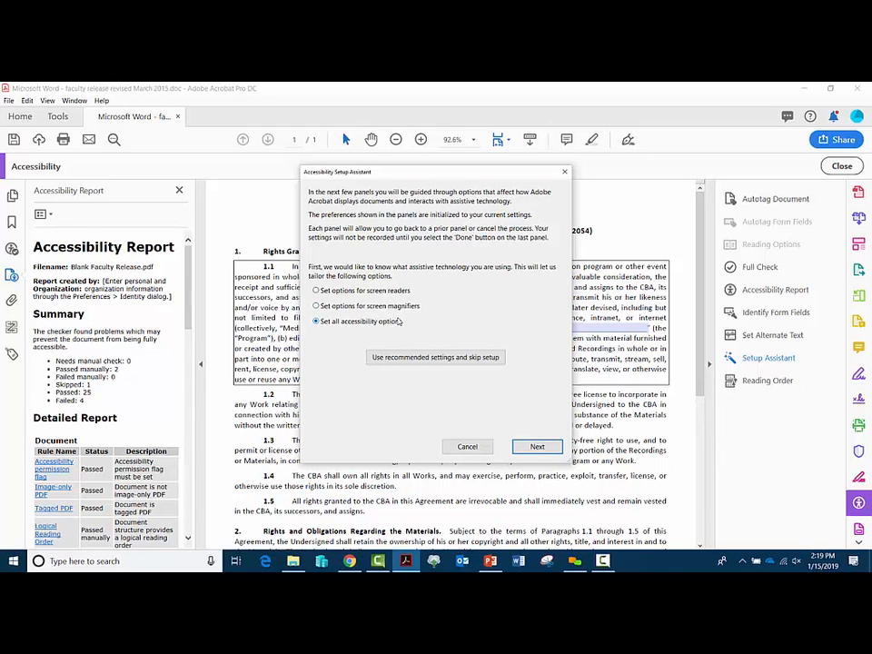
pyautogui.click(534, 449)
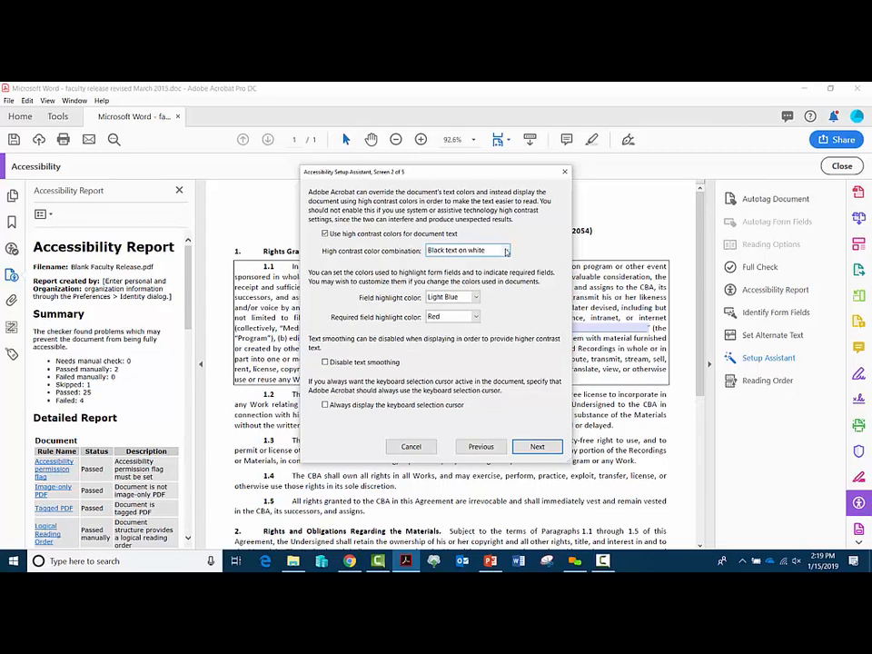
pyautogui.click(505, 250)
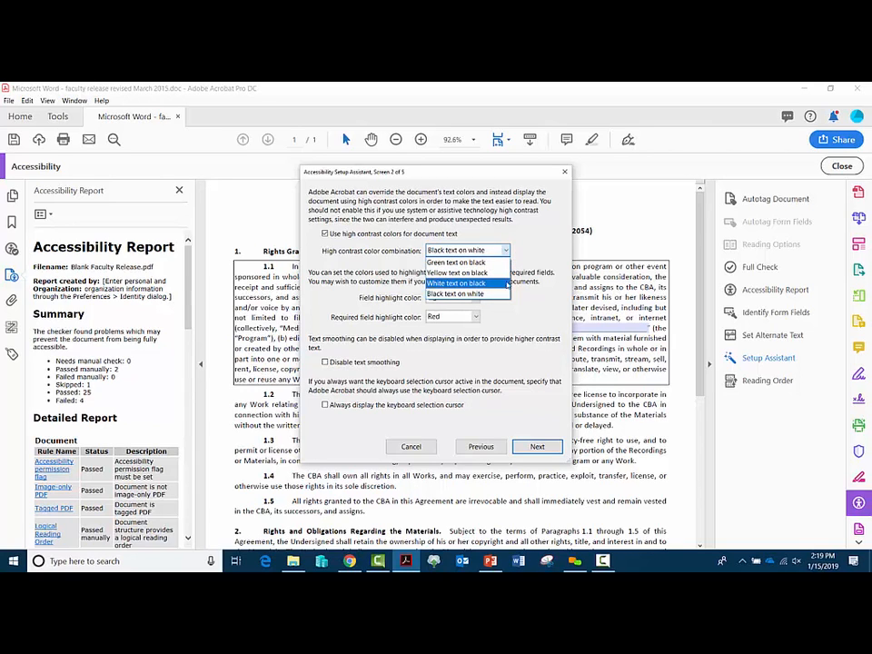
pyautogui.click(526, 236)
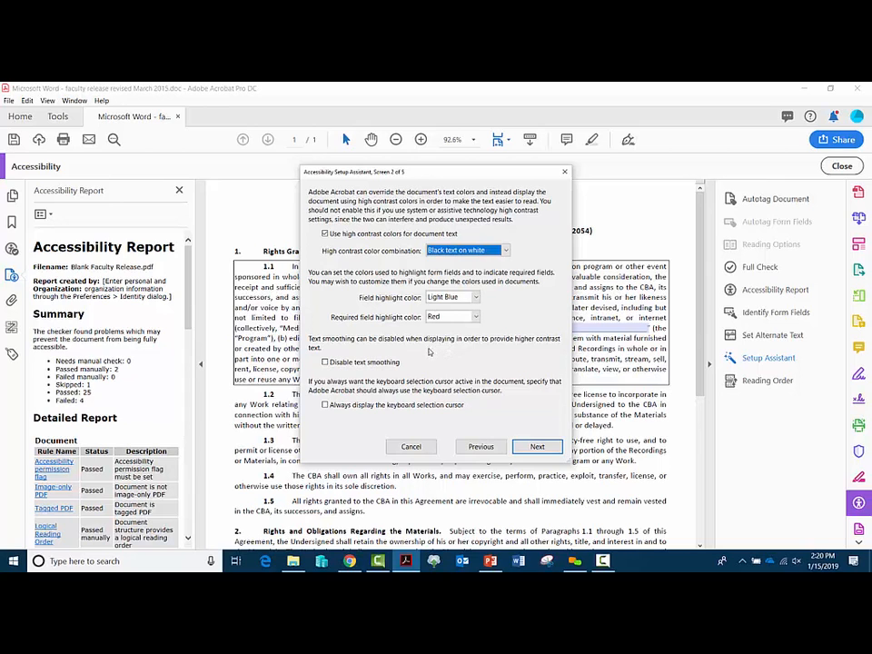
# Accept the existing color, reading order, large-document, page display and auto-save settings through screen 5 and complete the Setup Assistant
pyautogui.click(537, 448)
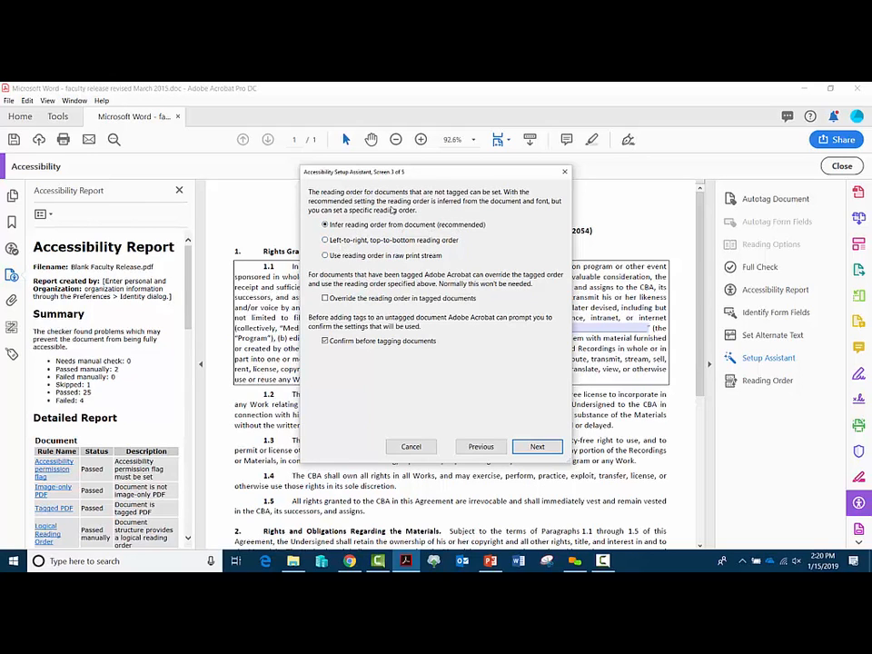
pyautogui.click(537, 447)
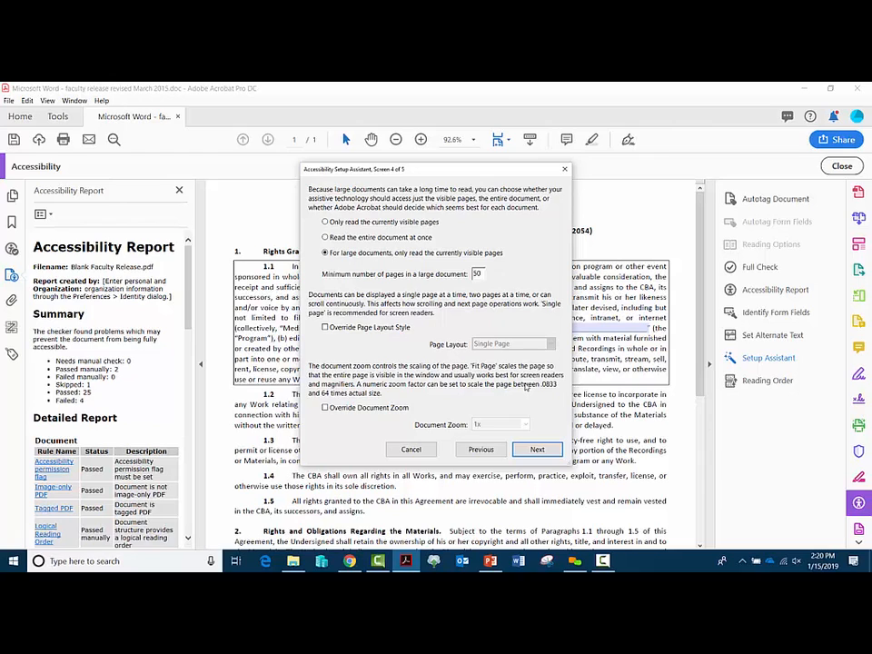
pyautogui.click(537, 449)
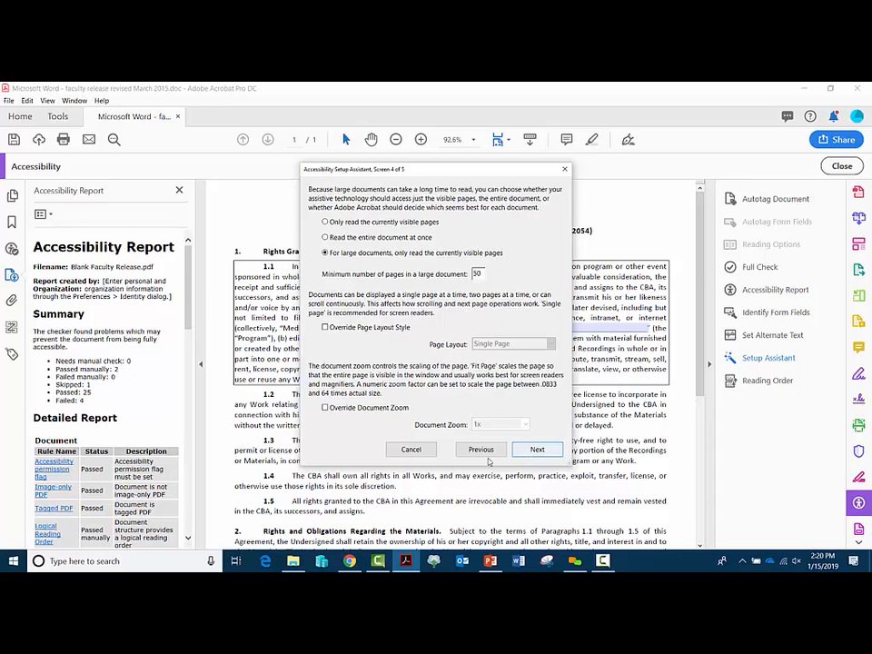
pyautogui.click(537, 449)
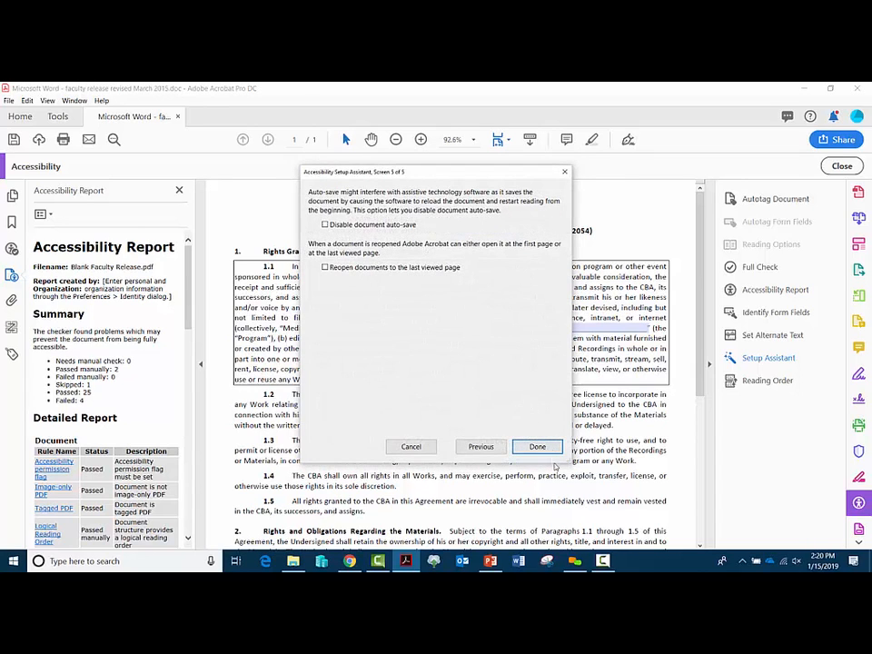
pyautogui.click(538, 448)
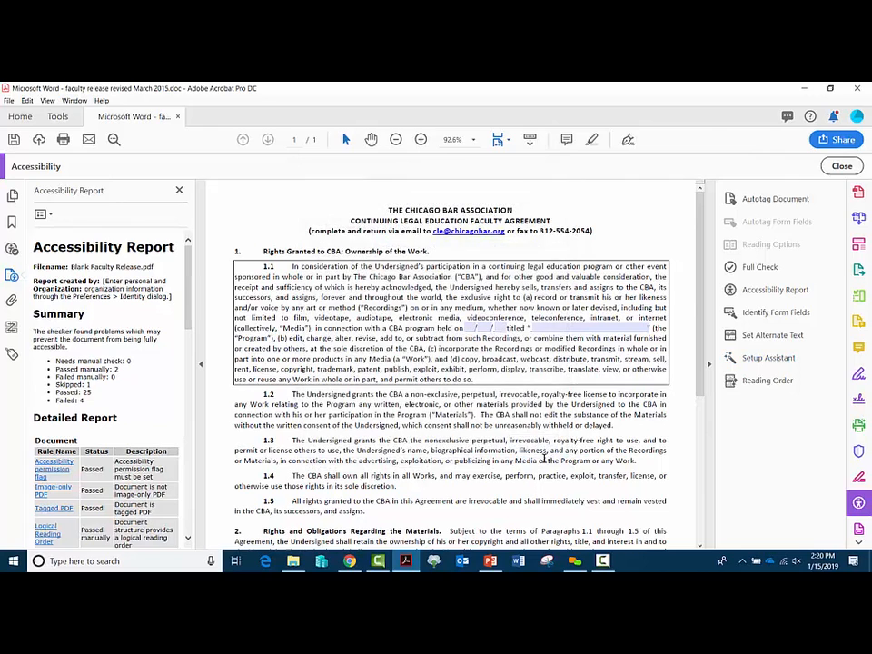